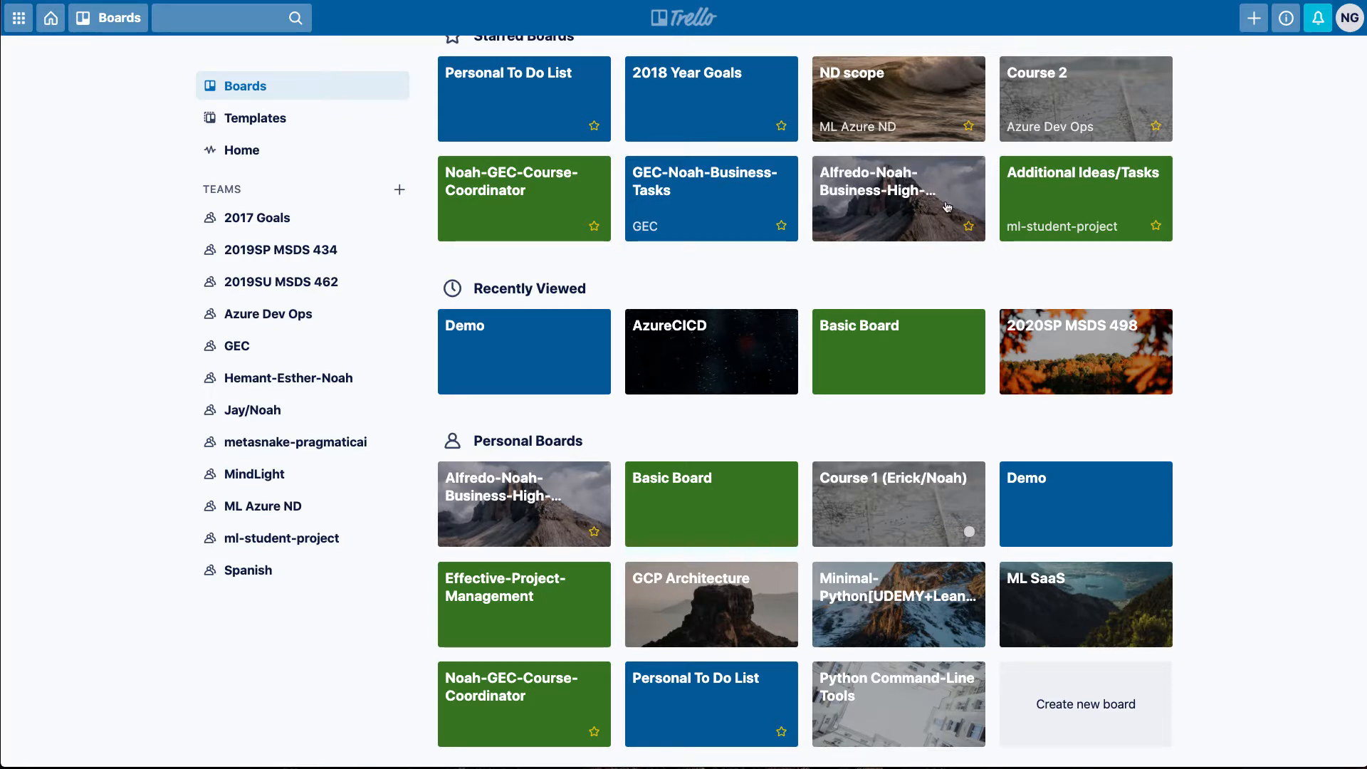
Start creating a new board and assign it to no team
left_click(1254, 17)
left_click(1182, 92)
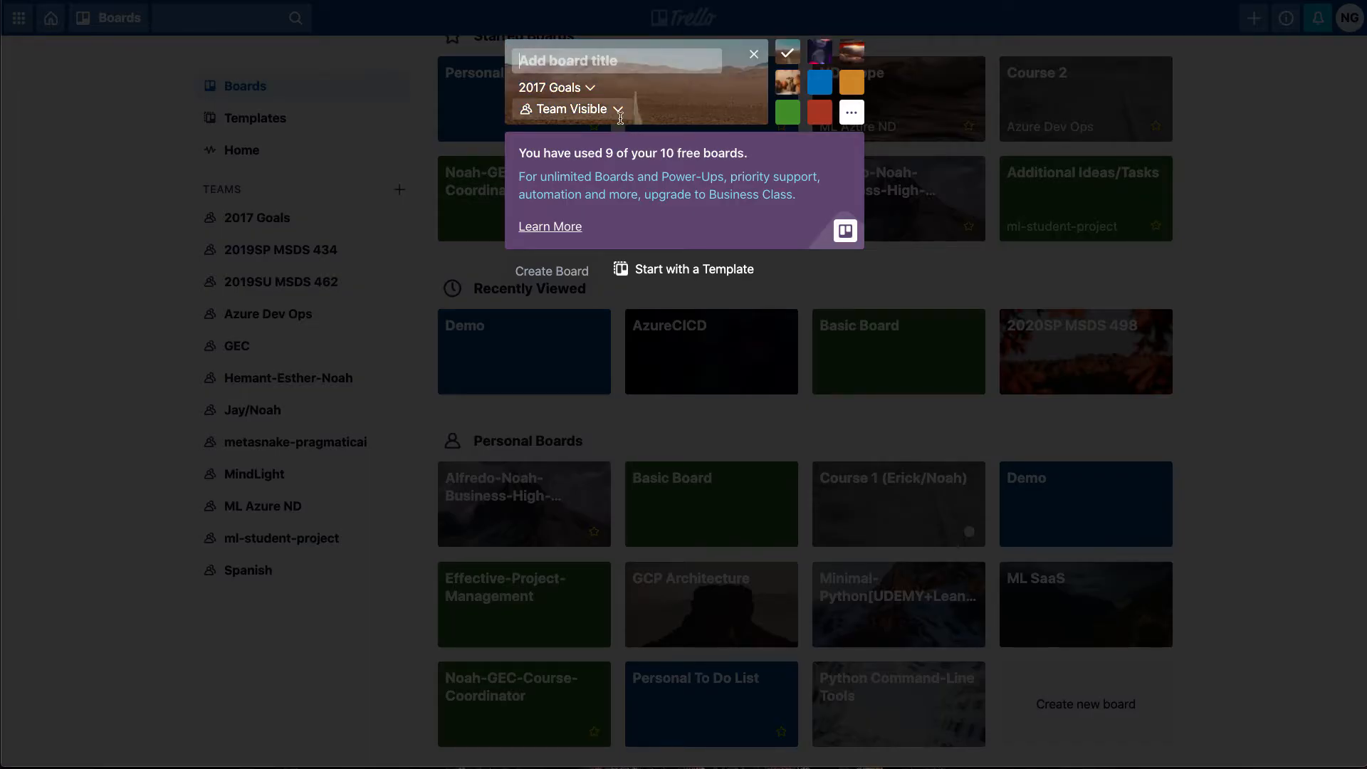
left_click(573, 87)
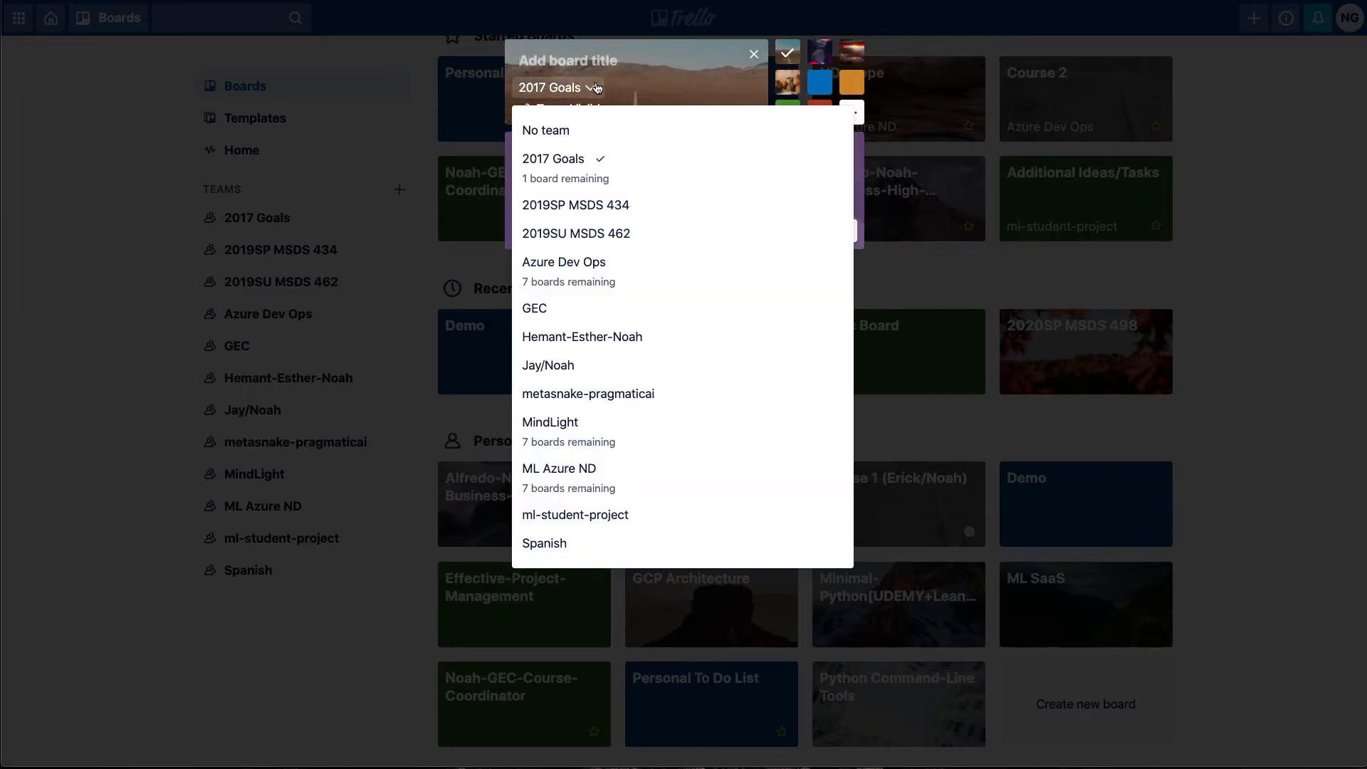
left_click(556, 136)
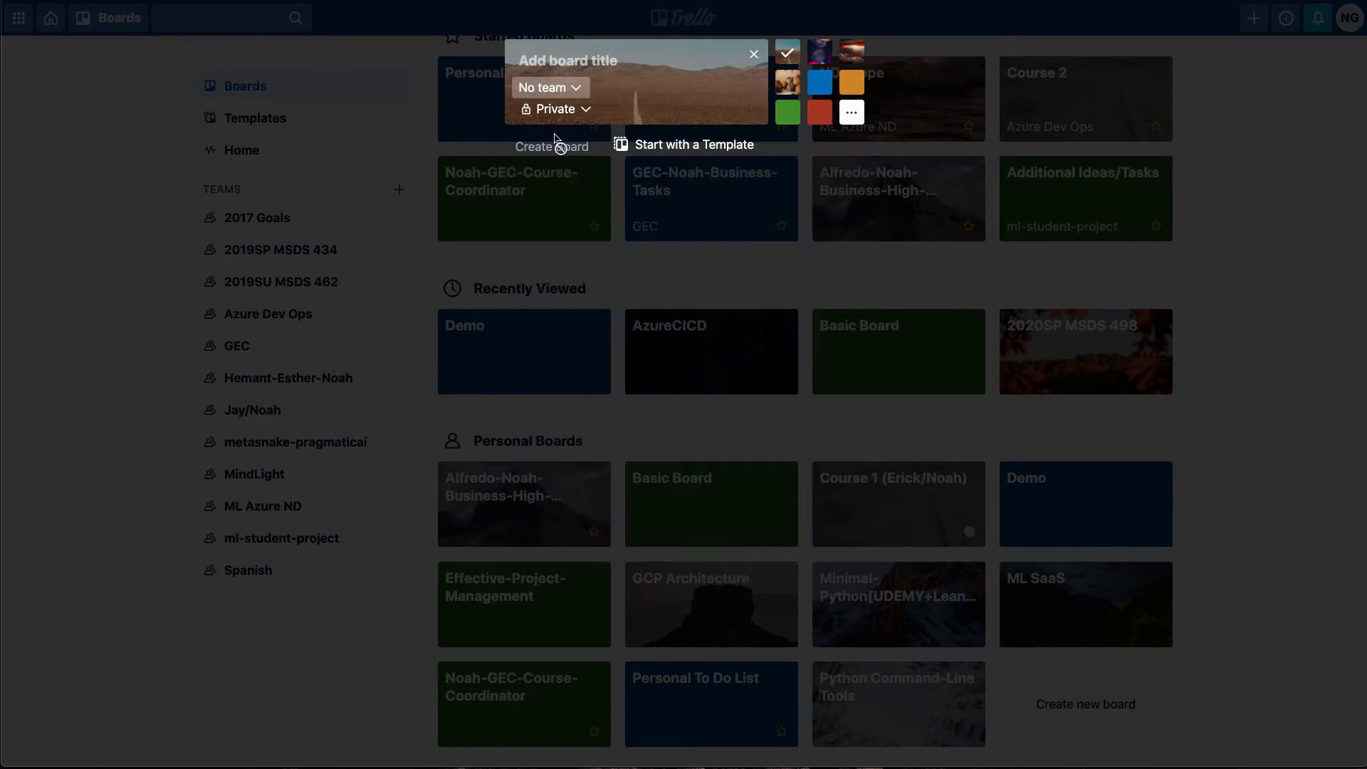
left_click(582, 111)
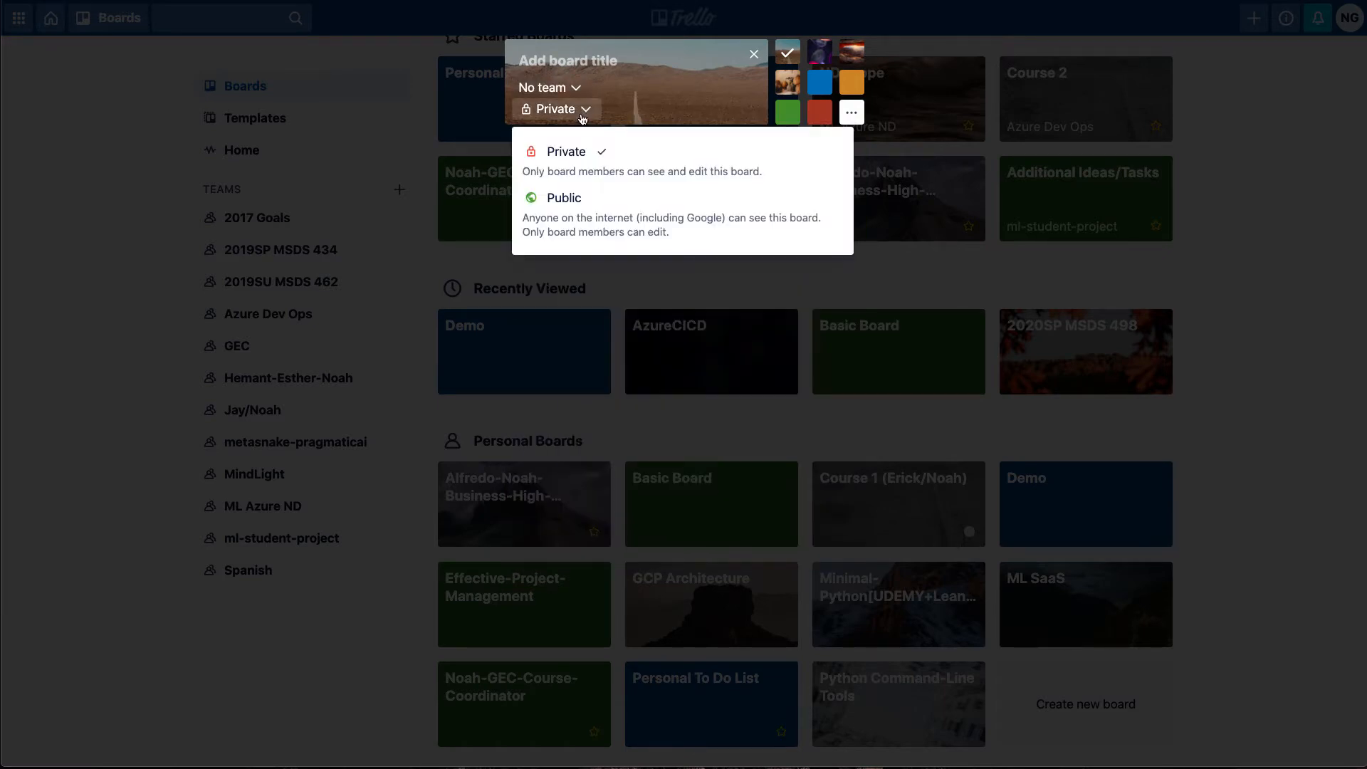
left_click(569, 199)
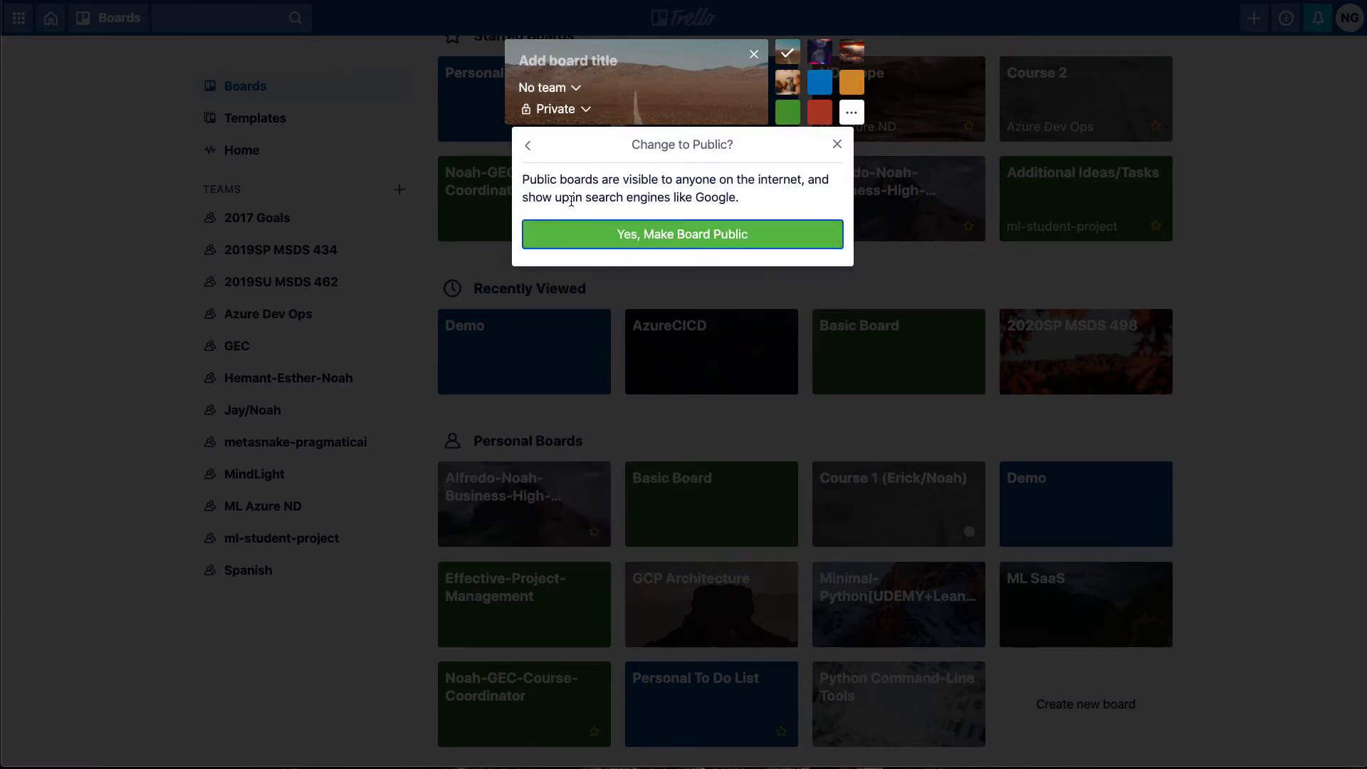
left_click(553, 51)
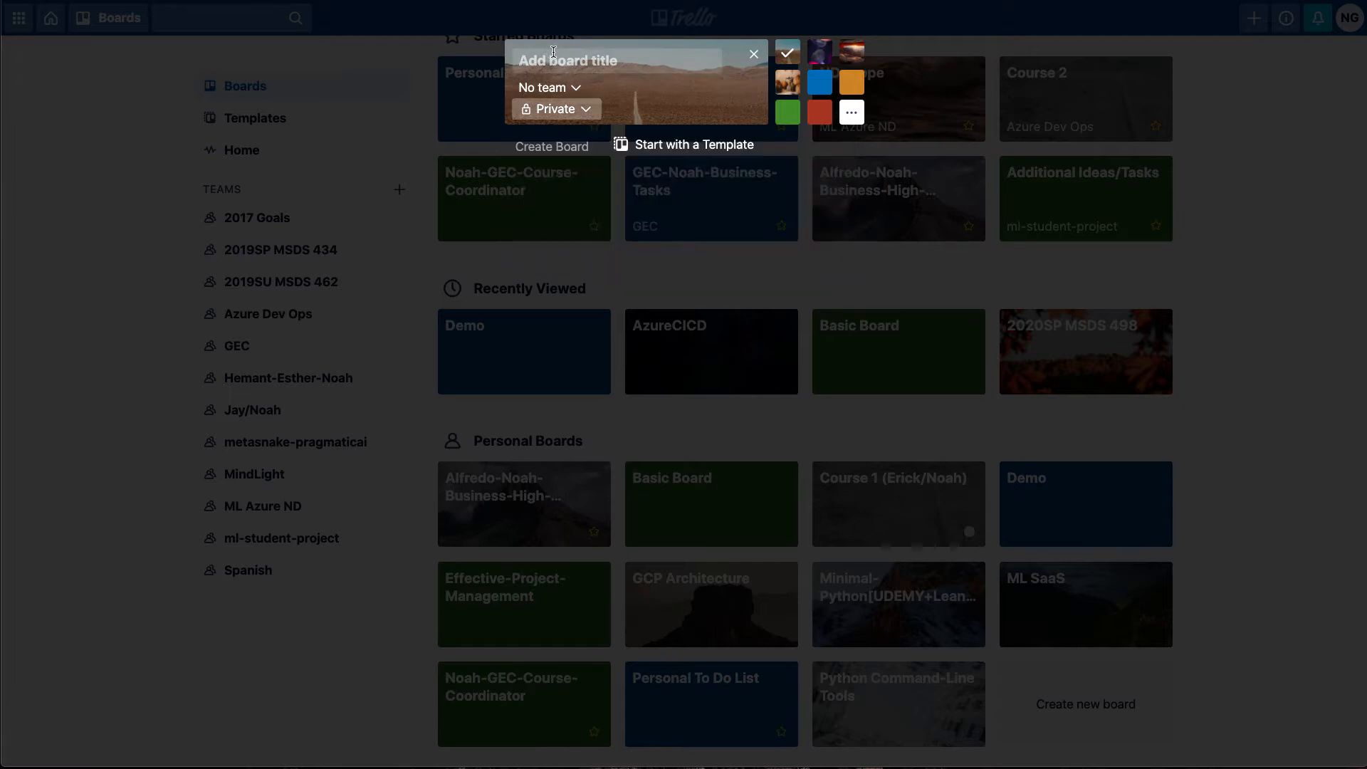
Title the new board Ticket-Tracking, create it, and close its side menu
left_click(553, 52)
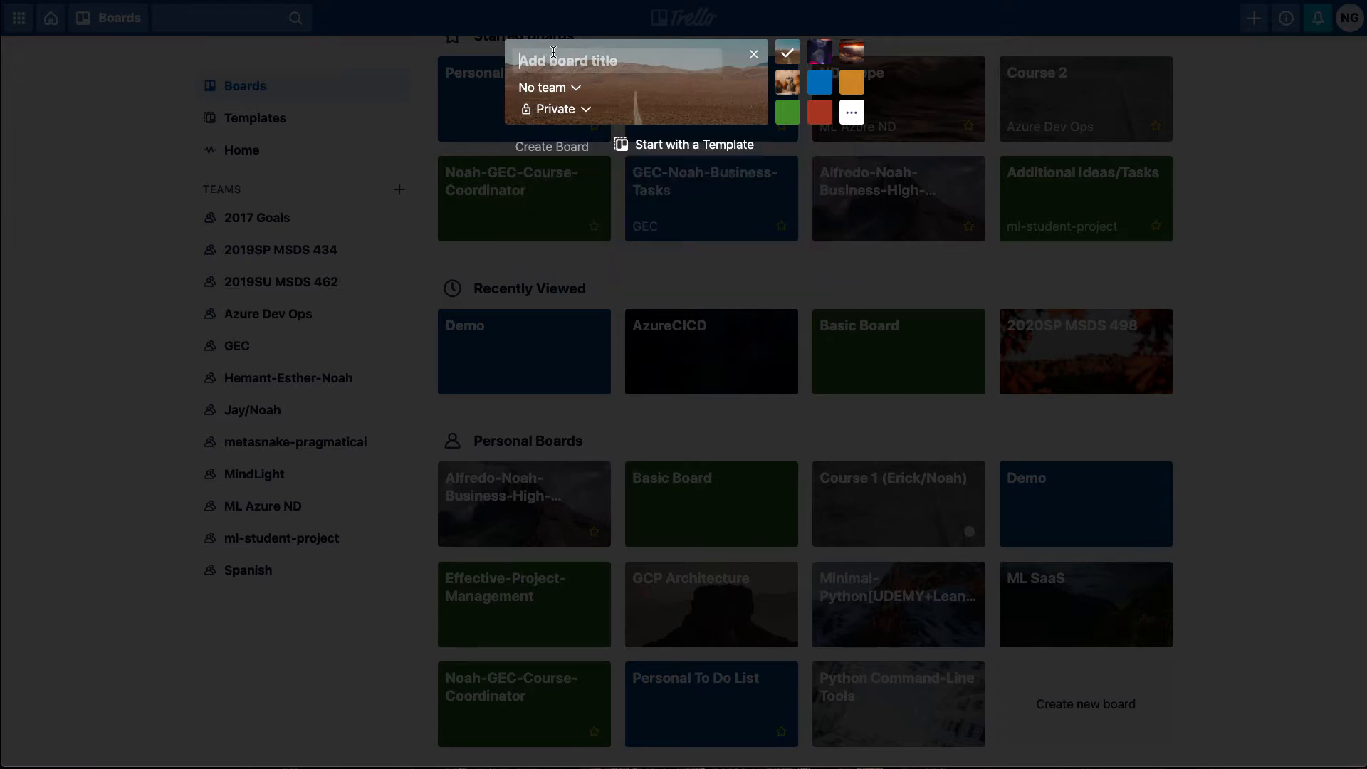
type("Ticket-")
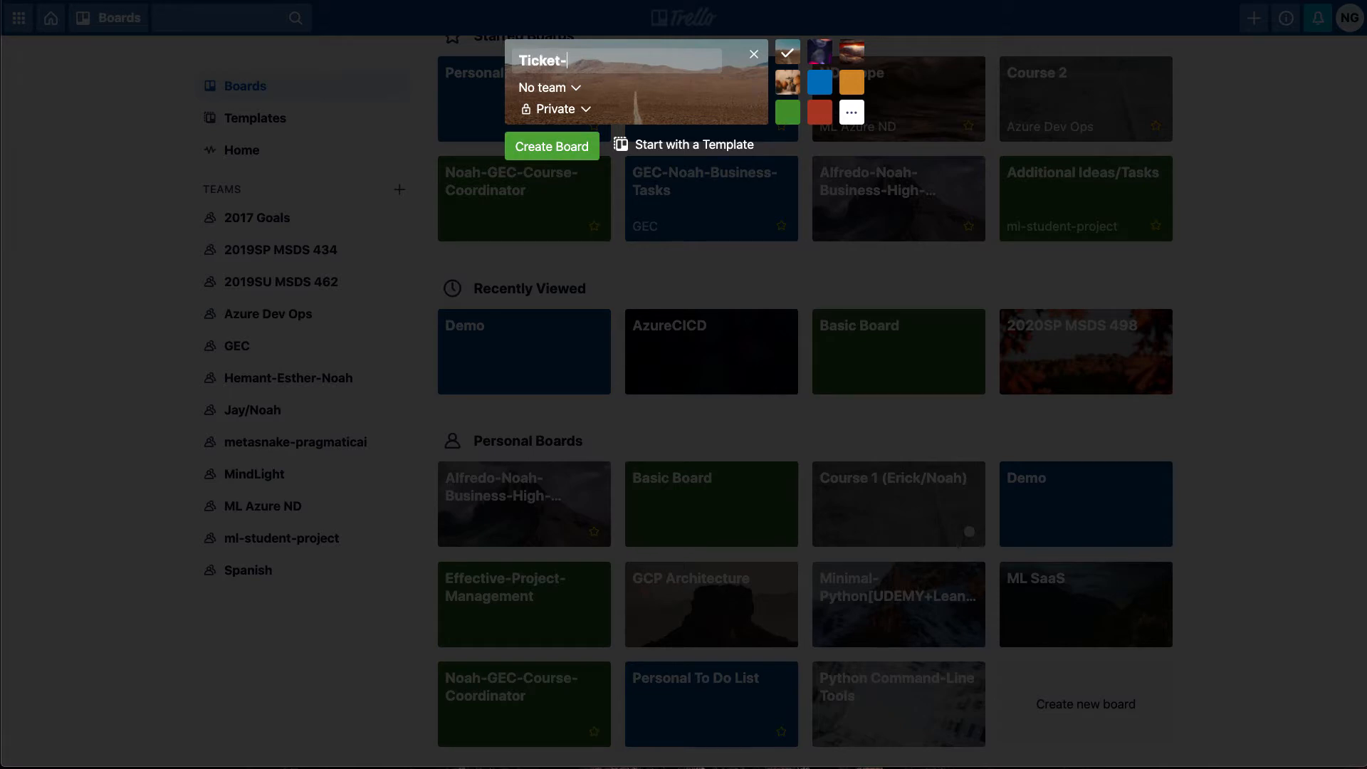
type("Tracking")
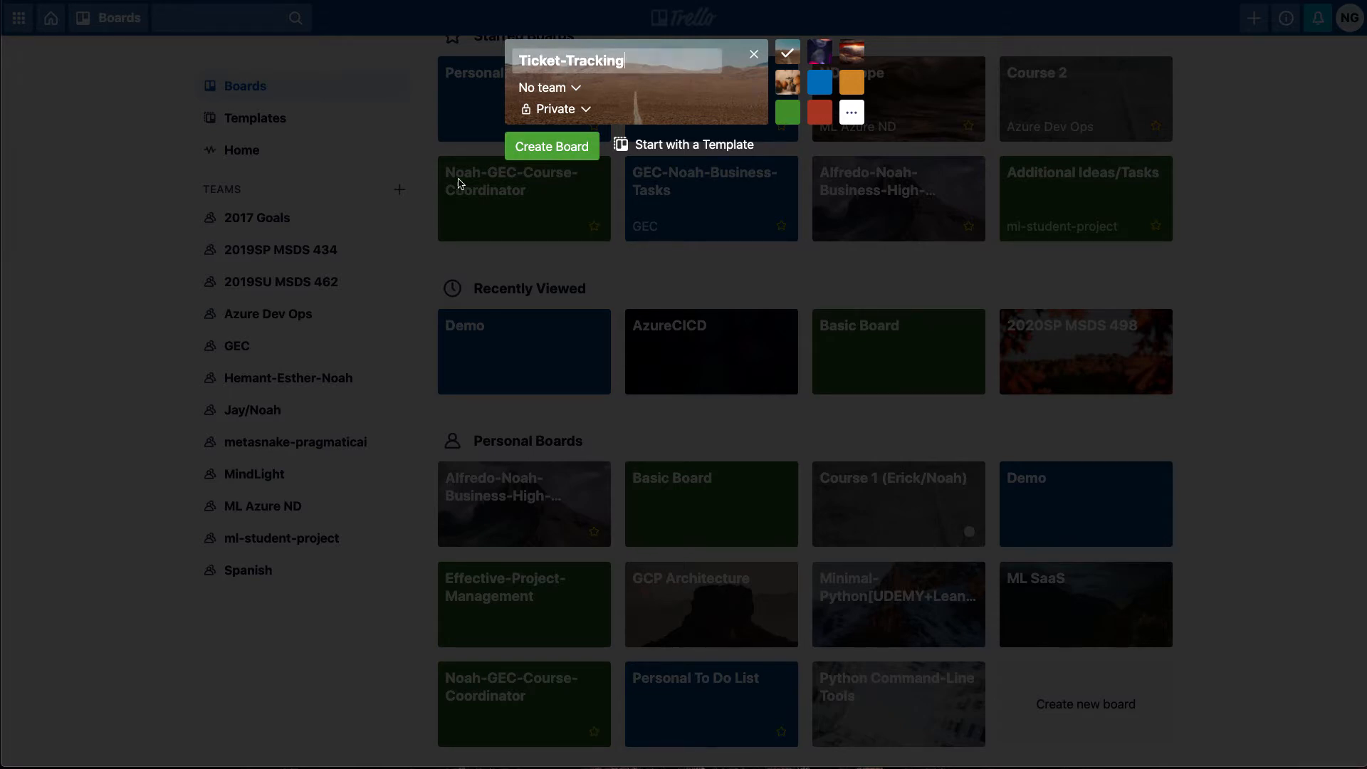
left_click(561, 147)
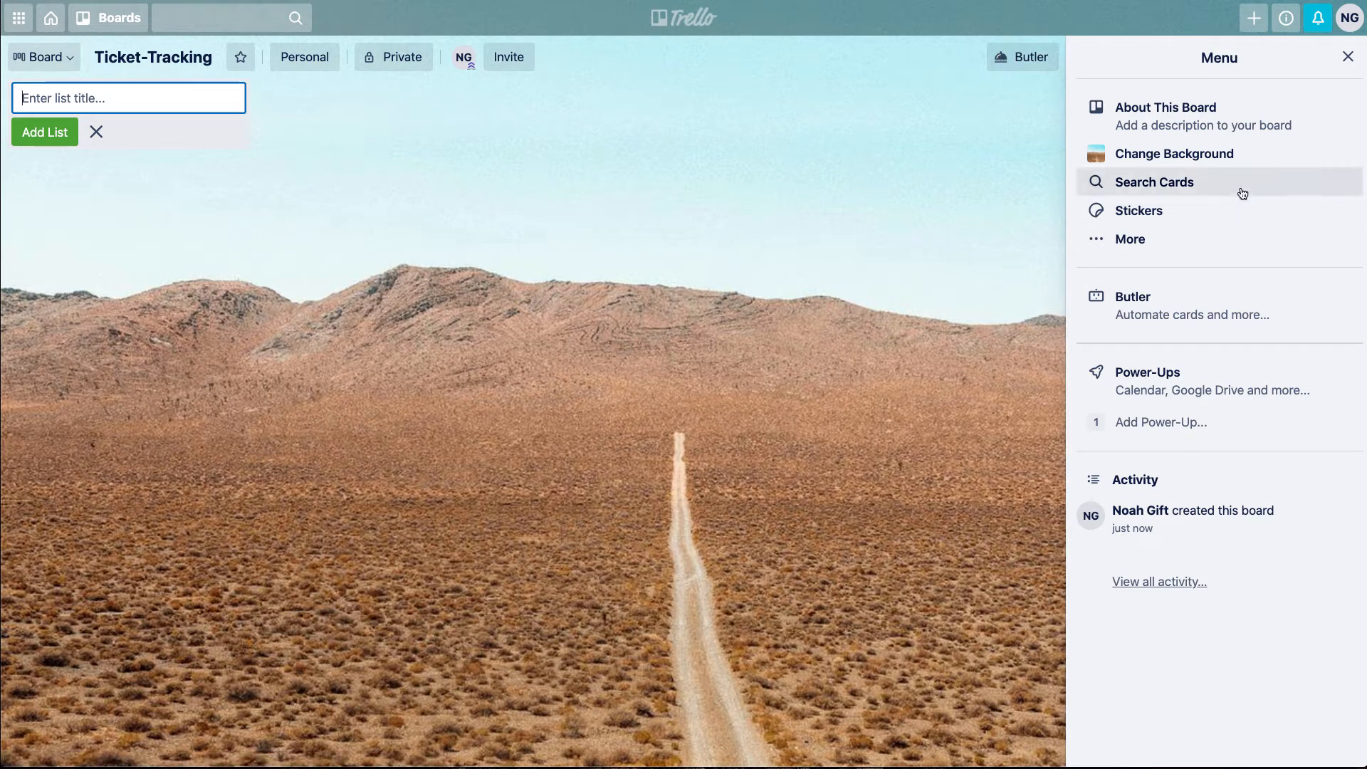
left_click(1350, 56)
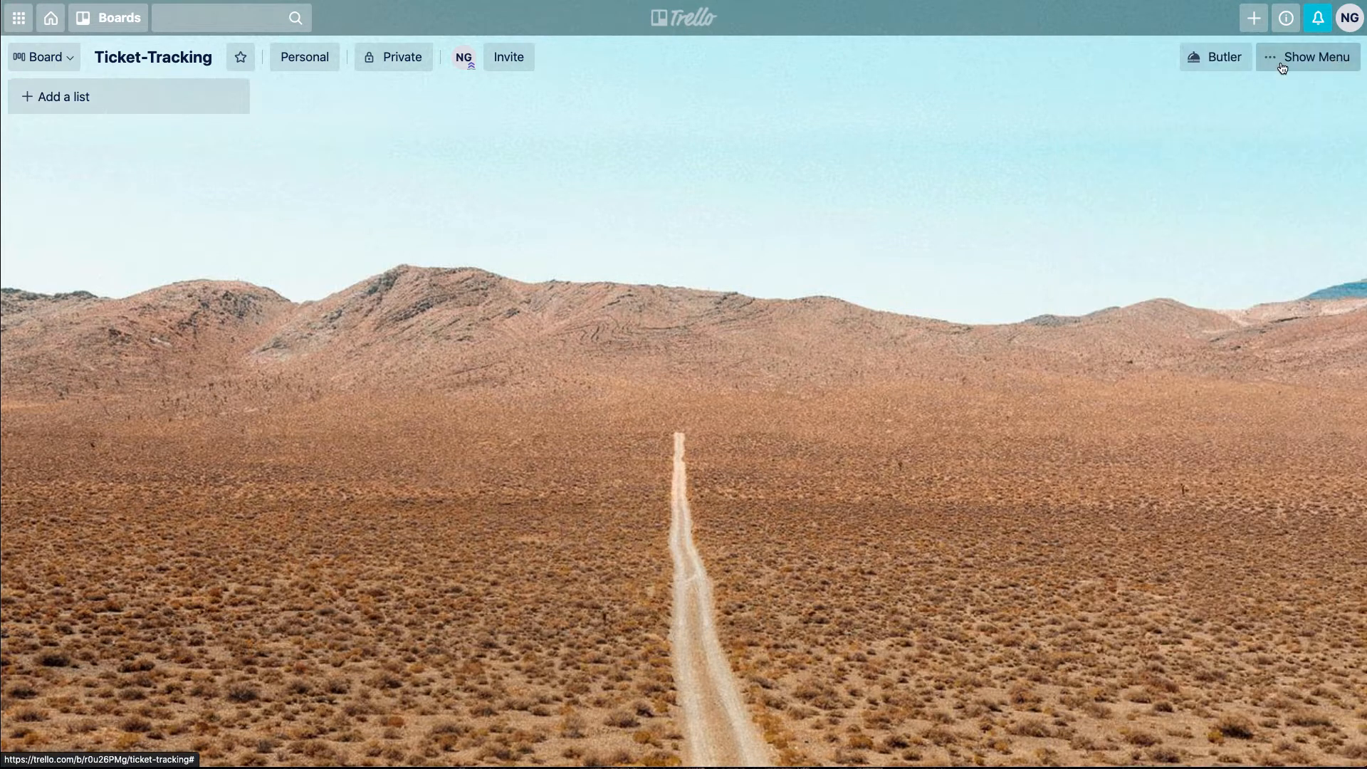
Add a first list named TO DO to the Ticket-Tracking board
left_click(48, 109)
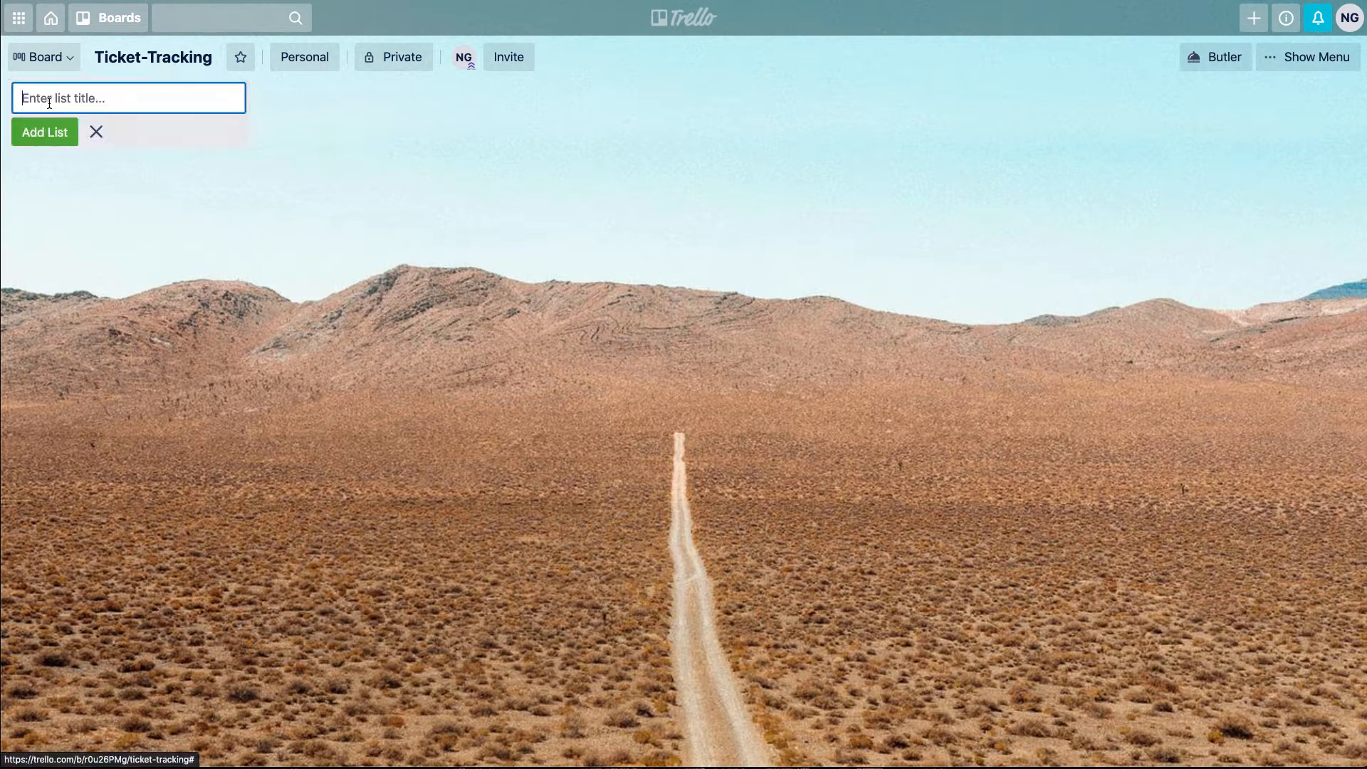
type("TO")
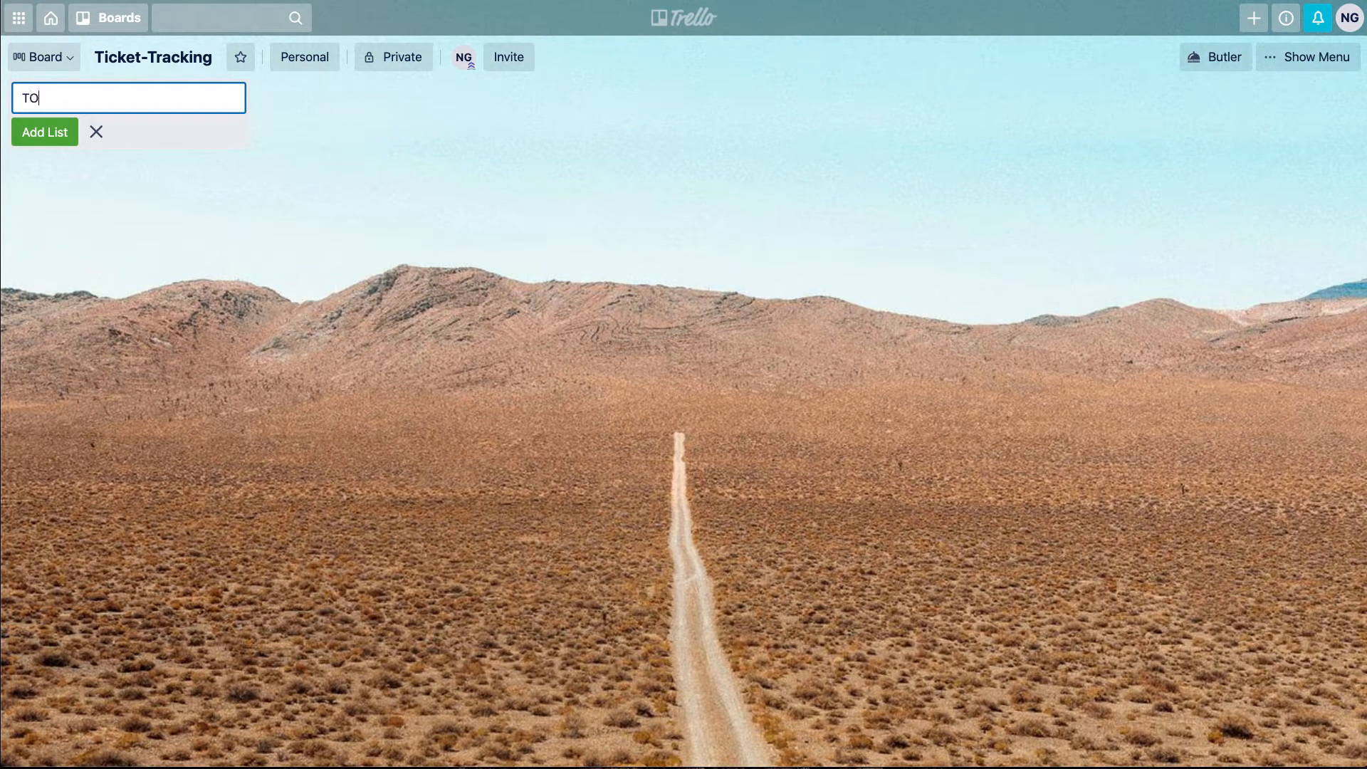
type(" Do")
type("O")
key("Return")
Add two more lists named IN PROGRESS and DONE after the TO DO list
type("I")
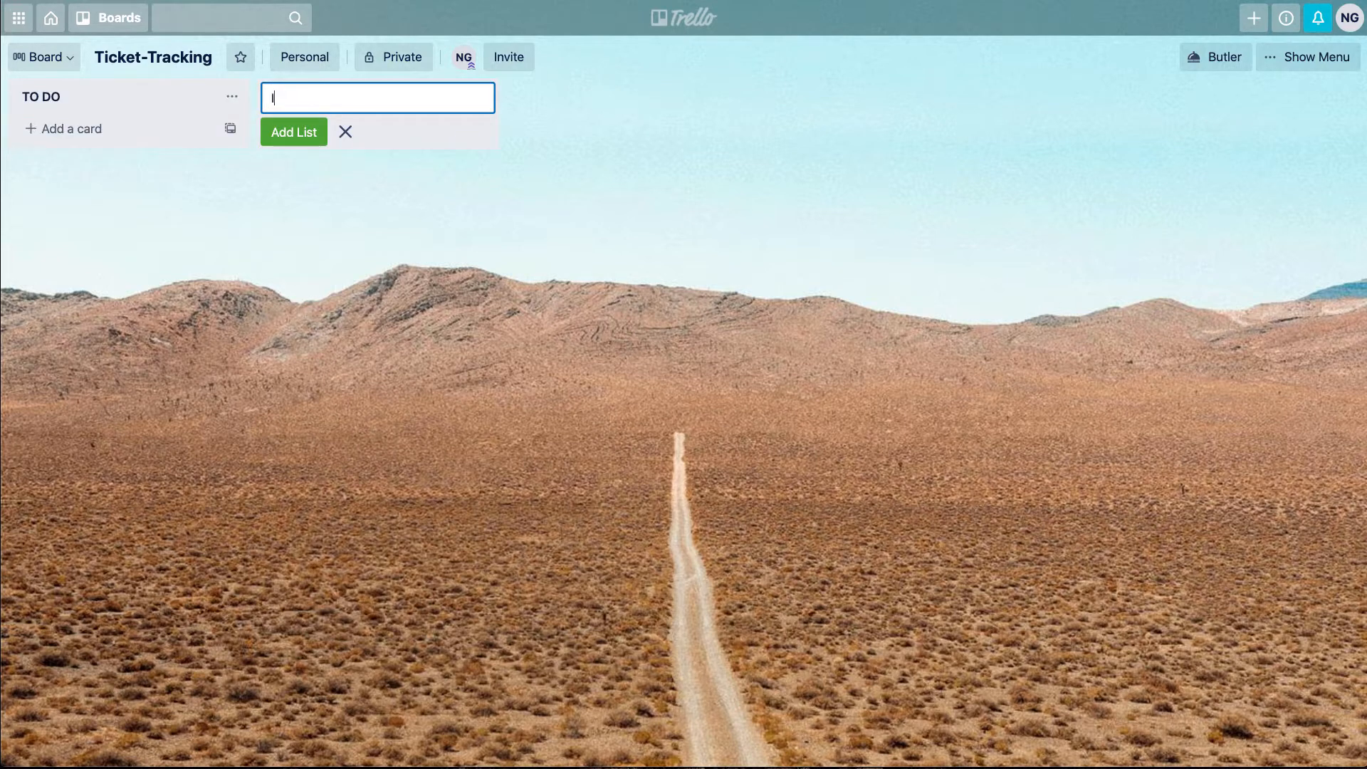
type("N PROGRESS")
key("Return")
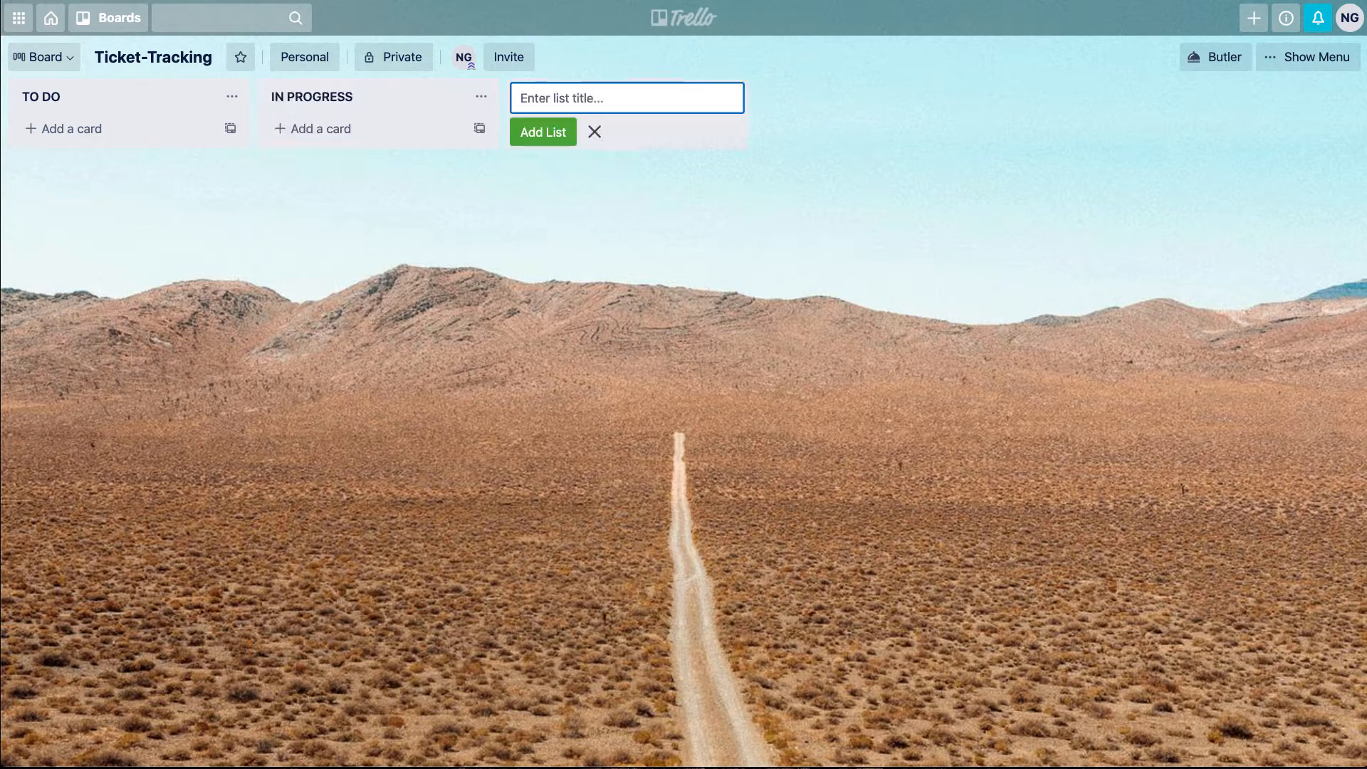
type("DONE")
key("Return")
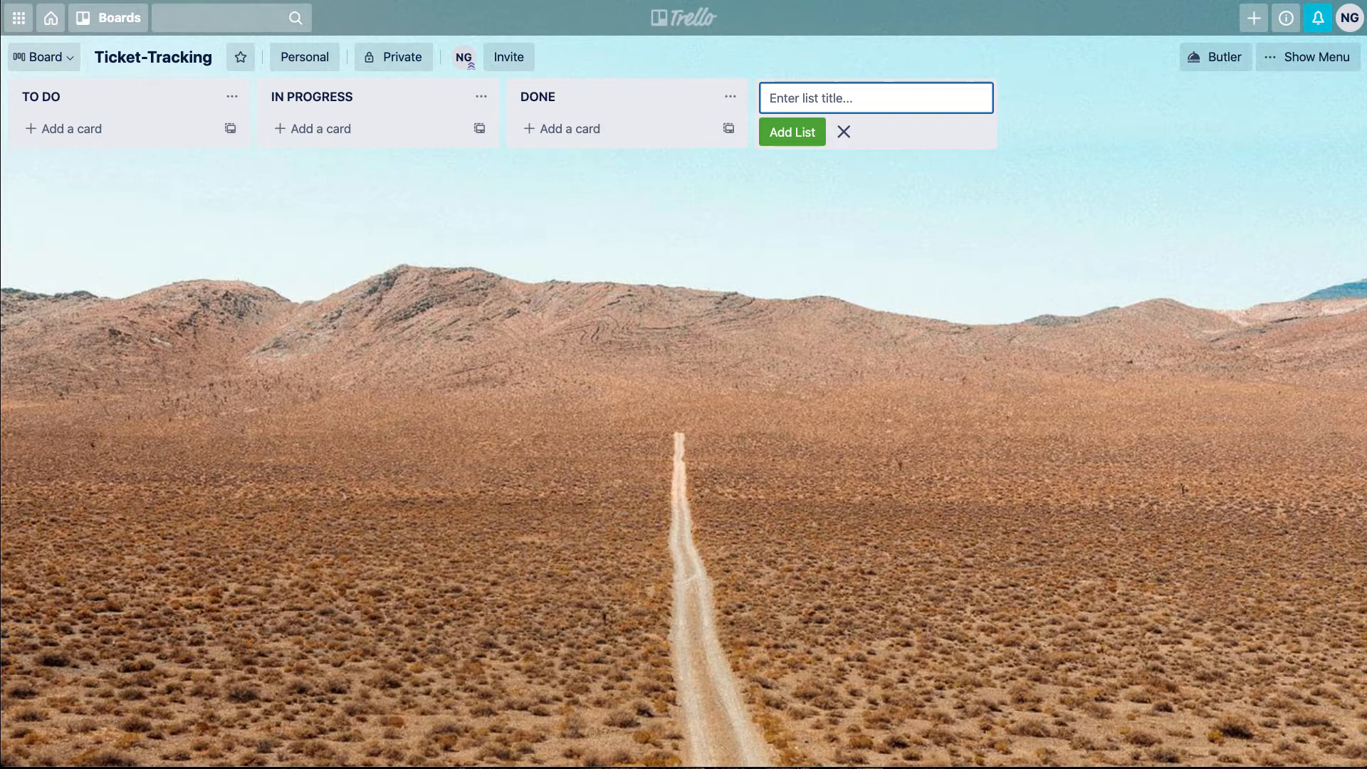
left_click(650, 394)
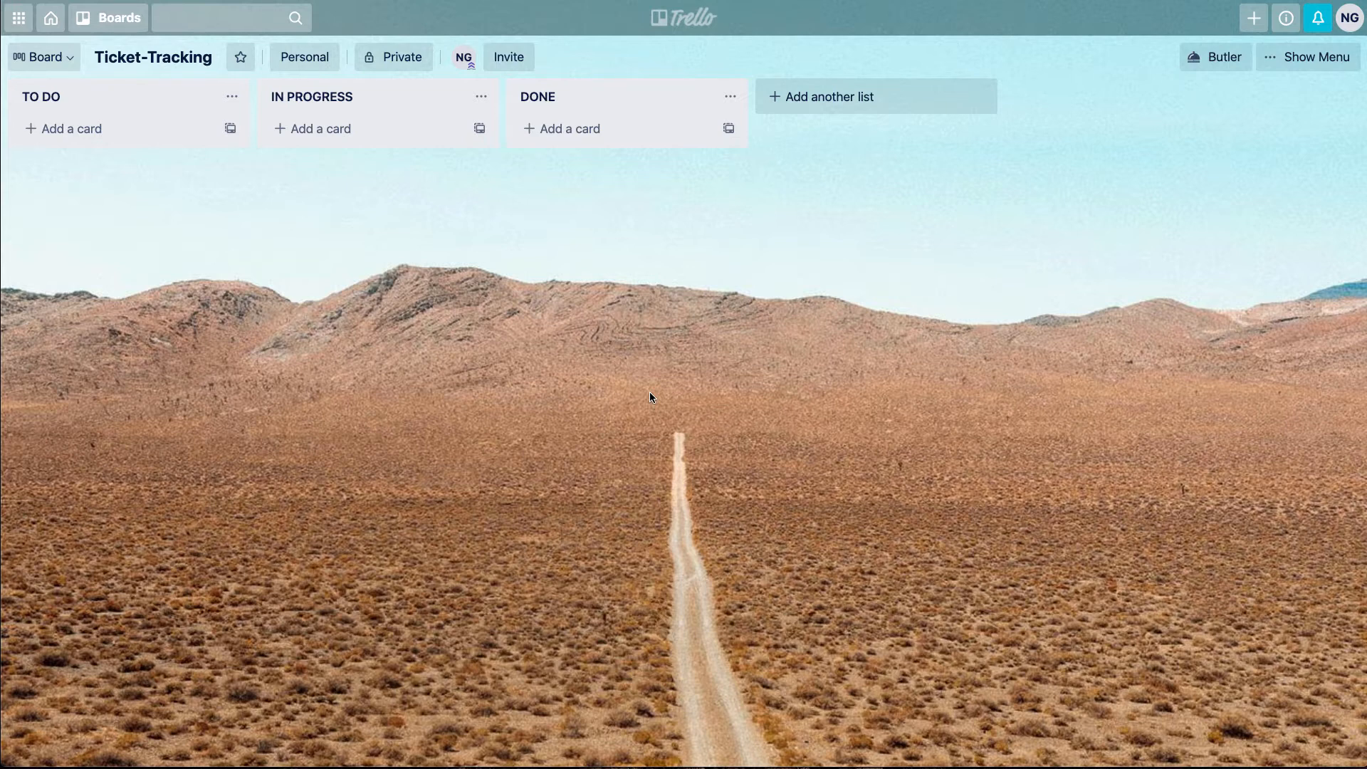
Add a card titled "Setup CD (continuous delivery)" to the TO DO list
left_click(61, 143)
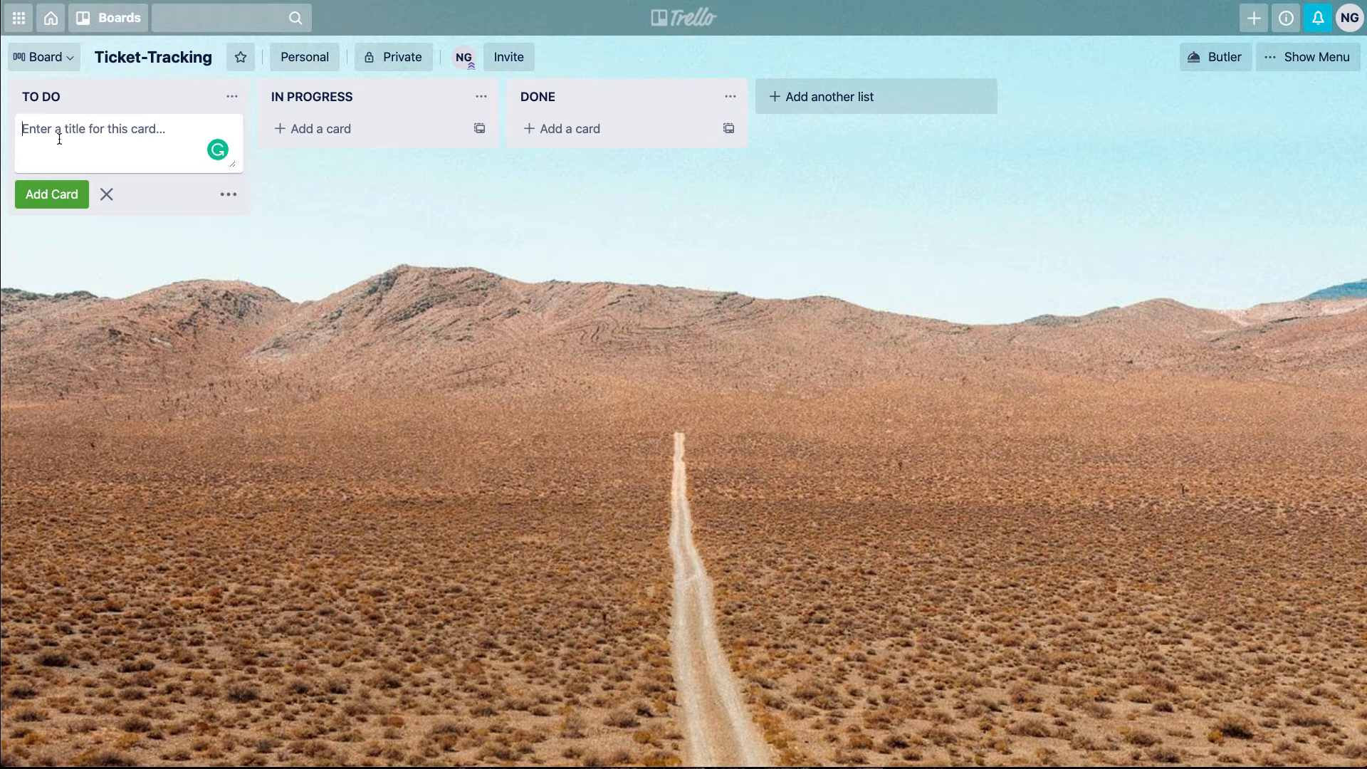
type("Setup CD (continuous delivery)")
key("Return")
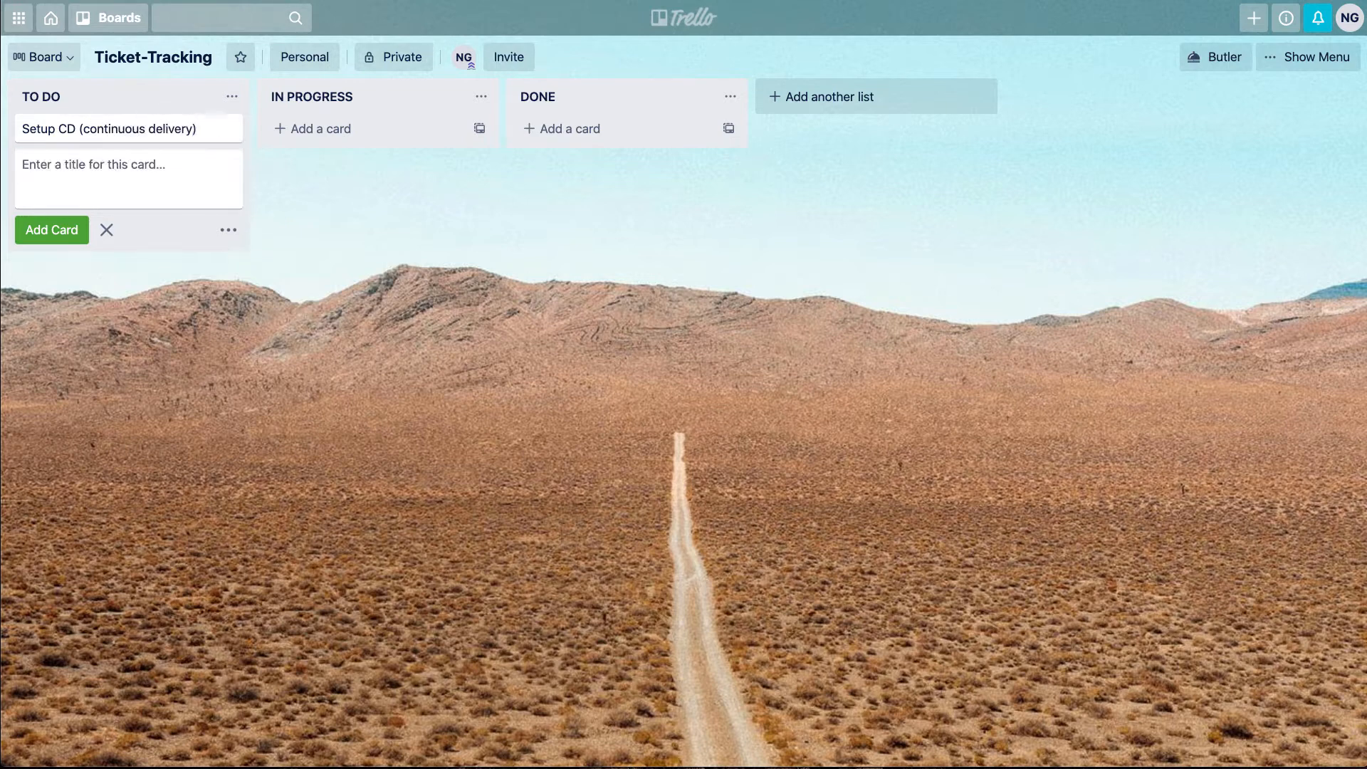
Add a second card titled "Setup Github permissions" to the TO DO list
type("S")
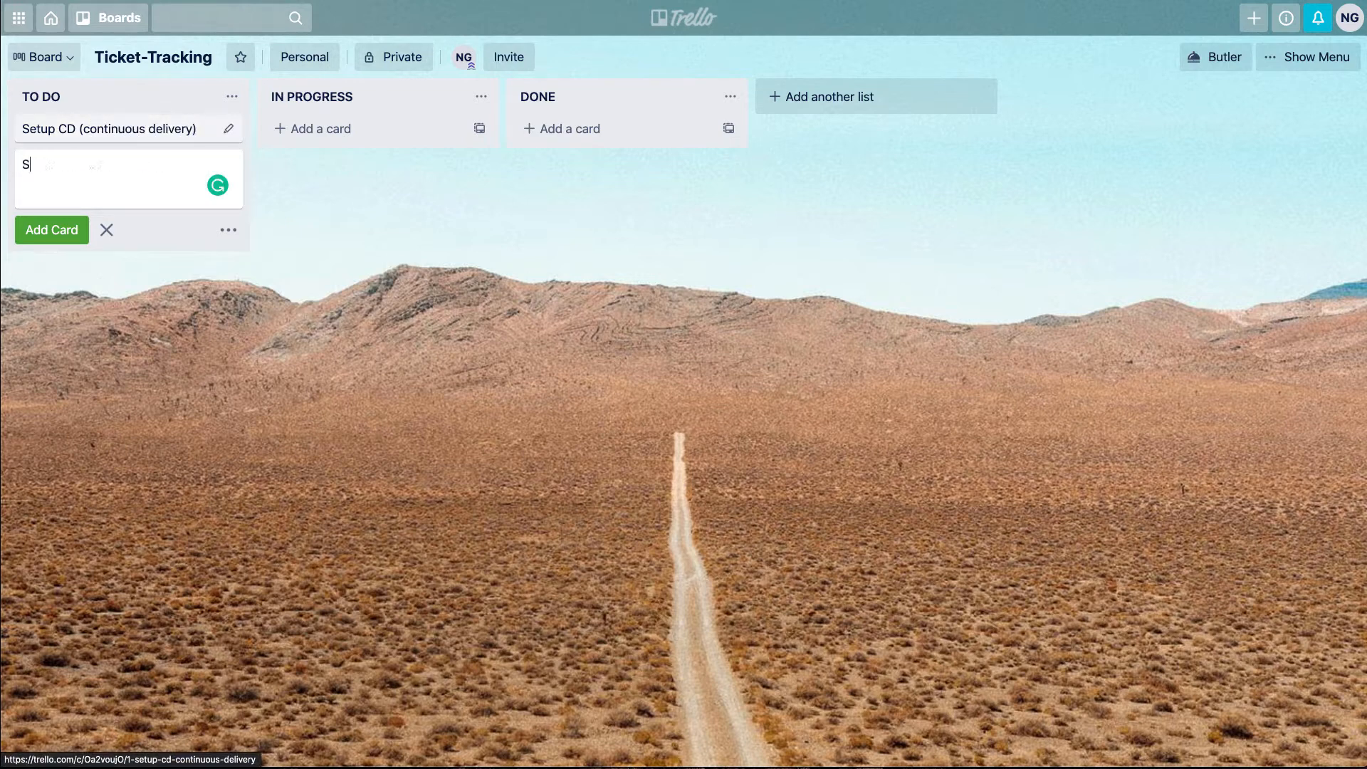
type("etup Github permissions")
key("Return")
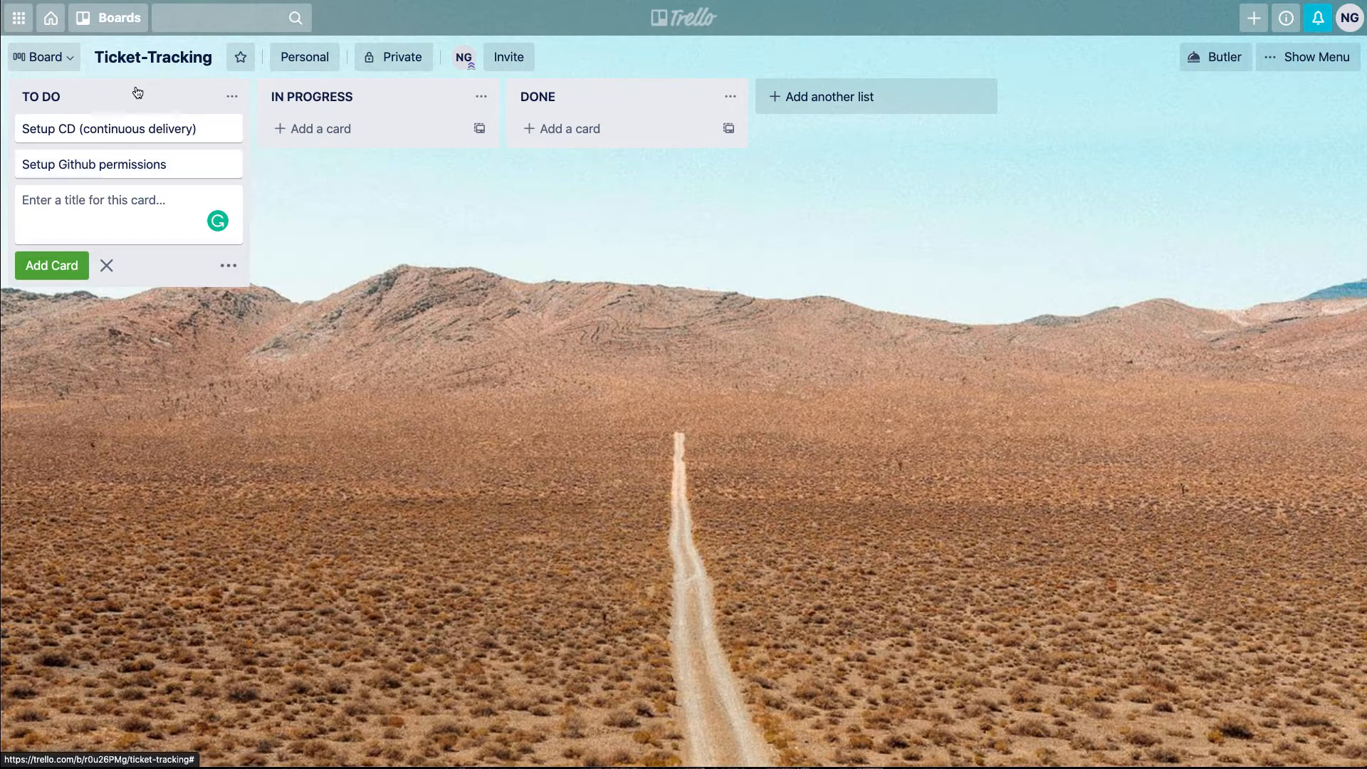
Set the due date of the "Setup CD (continuous delivery)" card to 10/30/2020
left_click(91, 132)
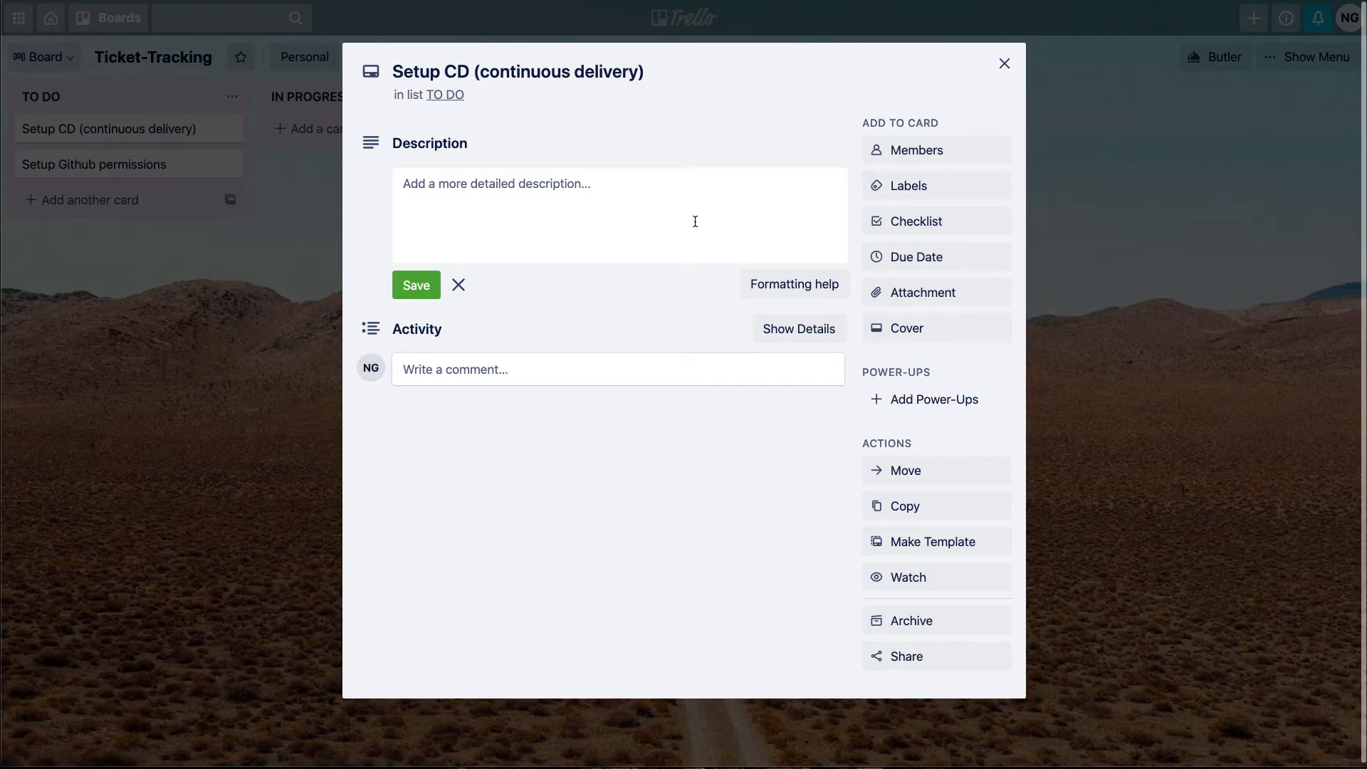
left_click(973, 257)
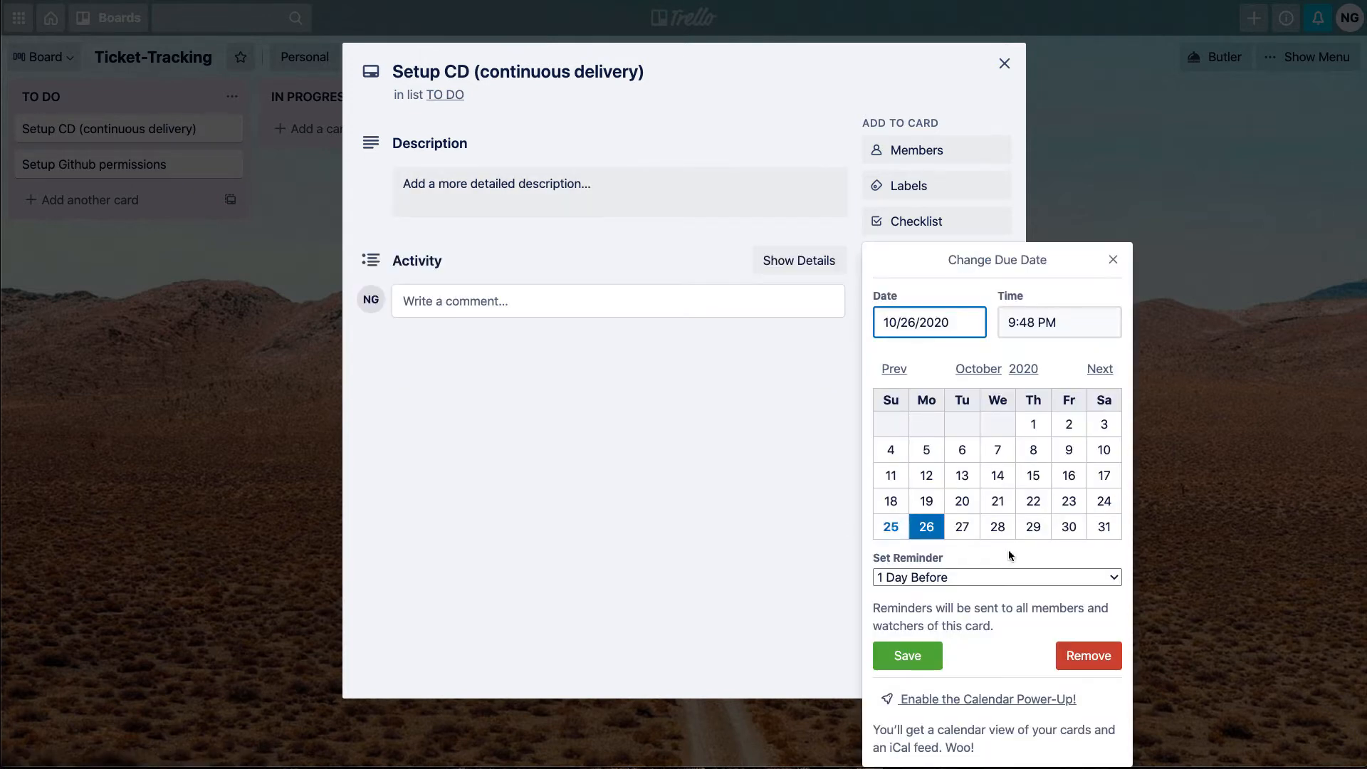
left_click(1080, 532)
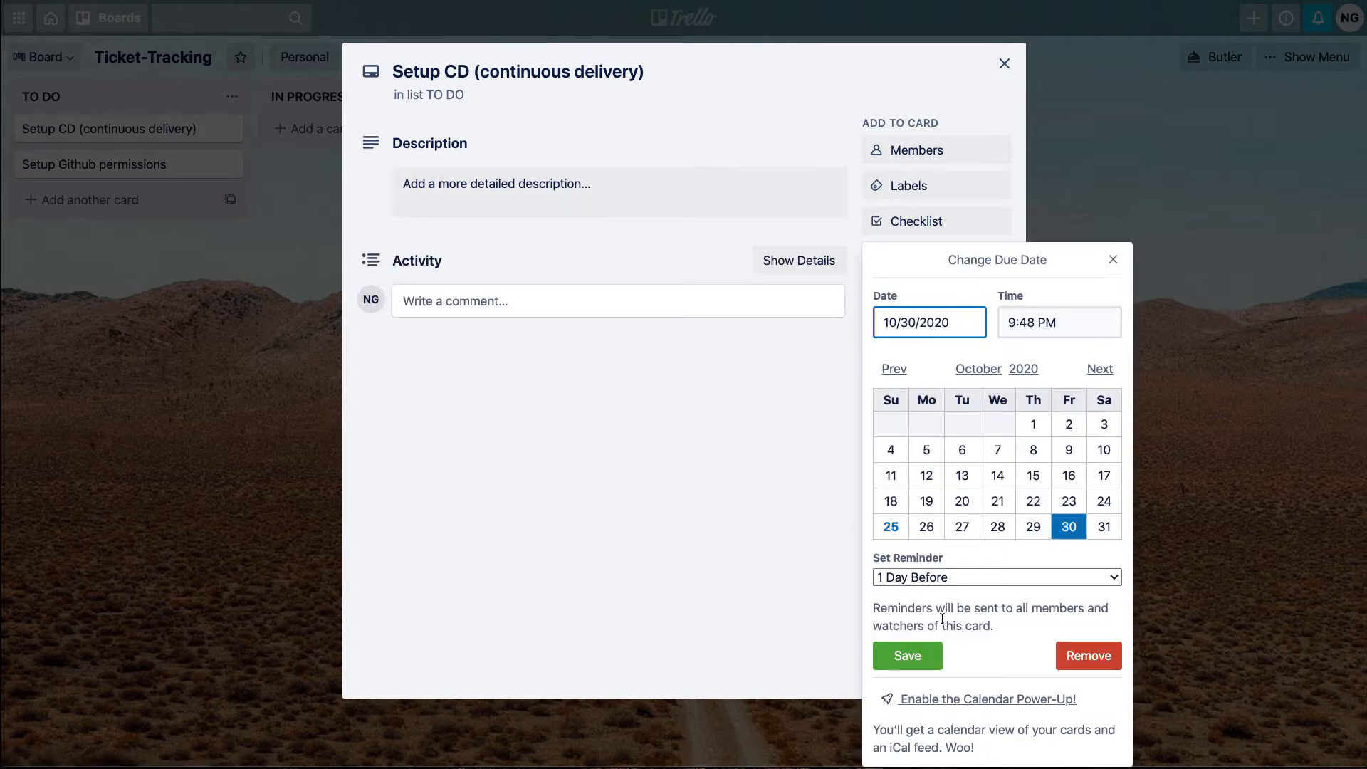
left_click(927, 657)
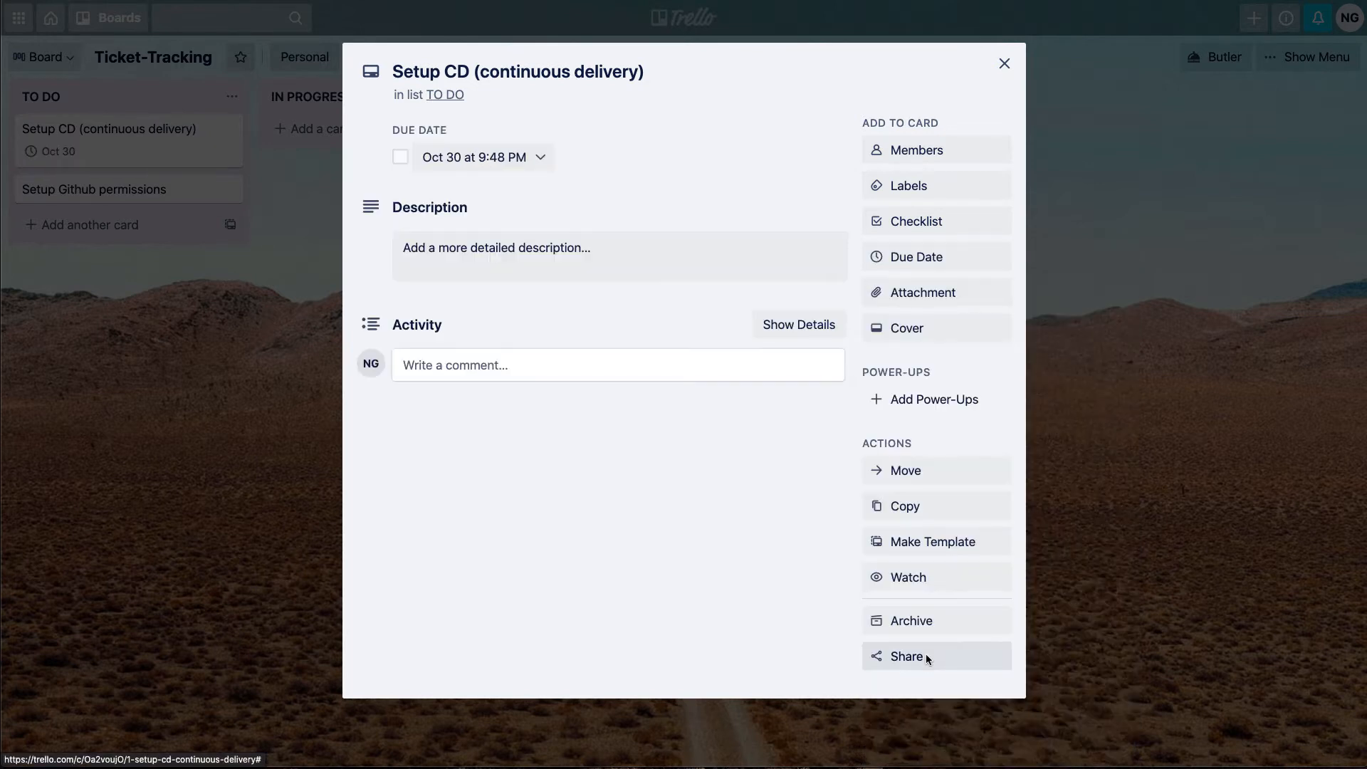
Name the green label DevOps from the open card's label list
left_click(907, 189)
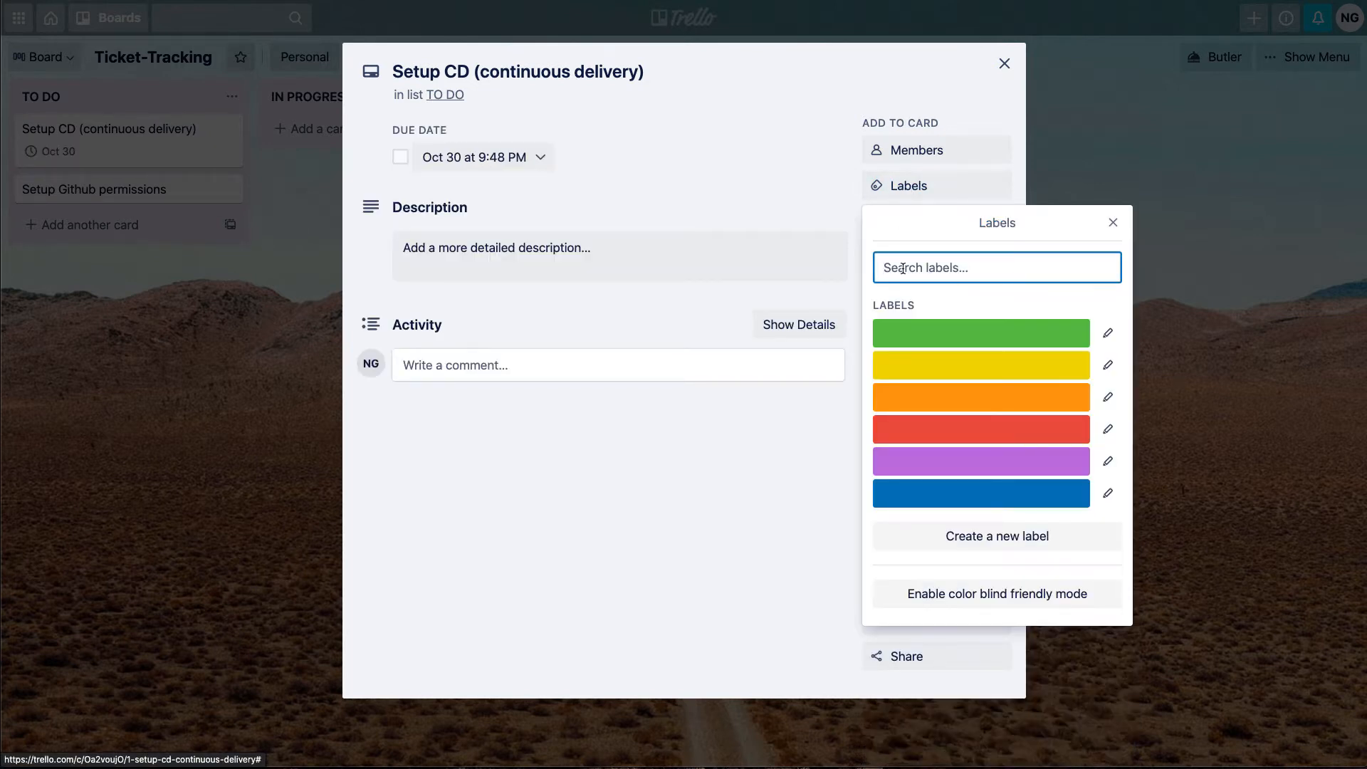
left_click(1108, 333)
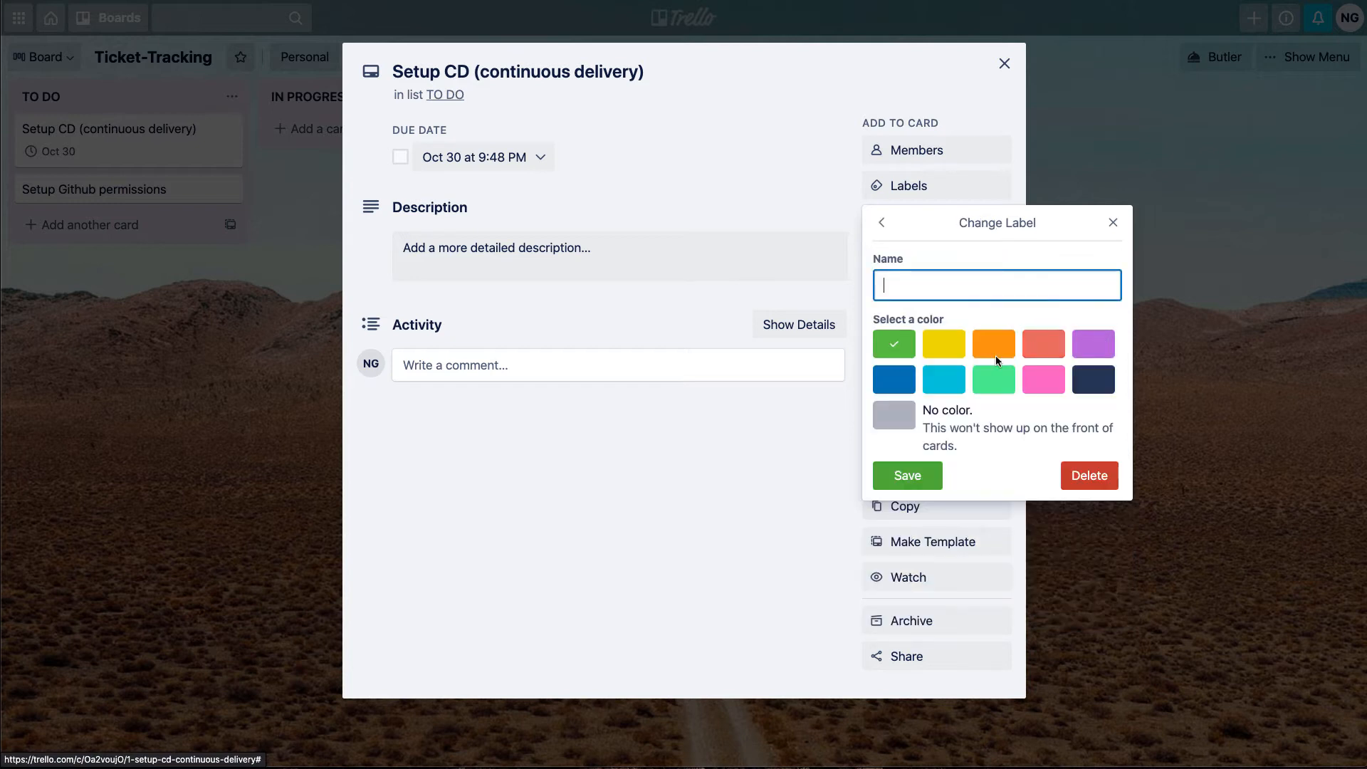
type("De")
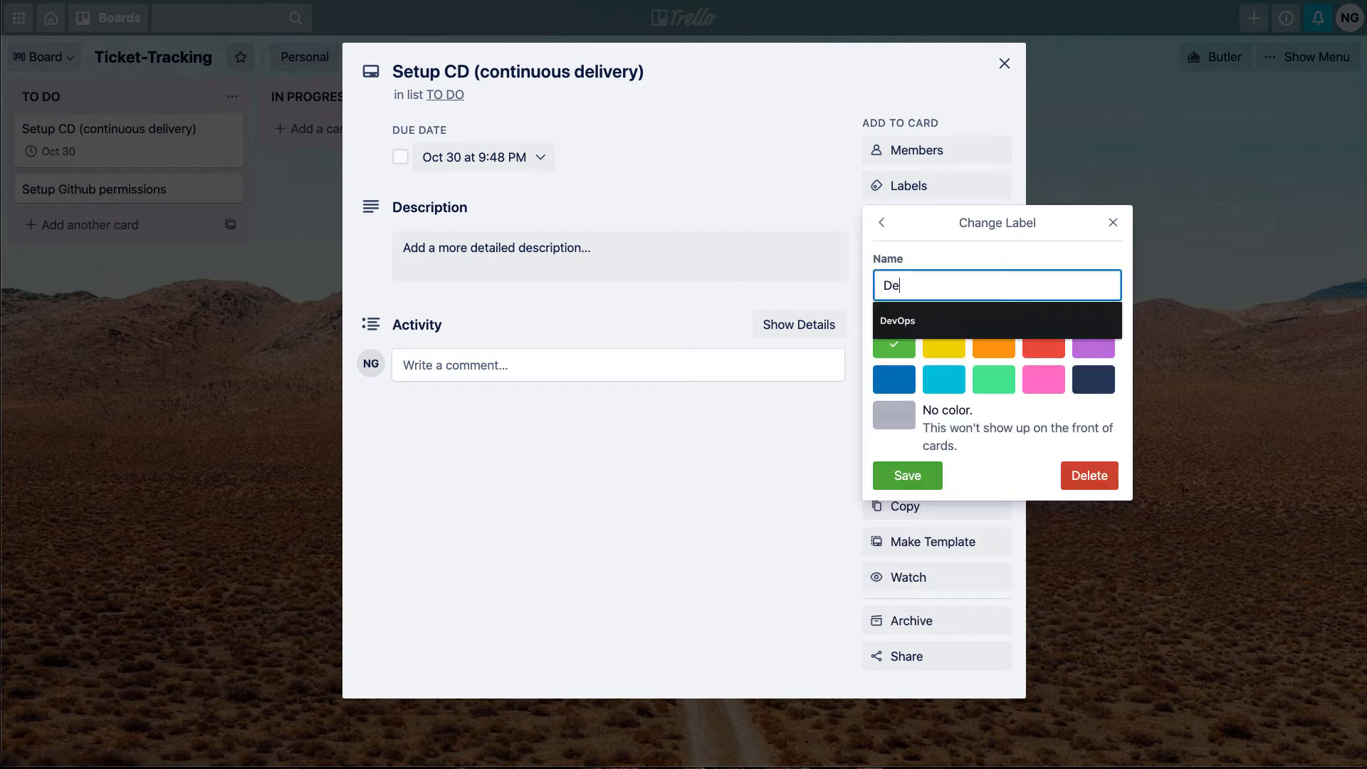
type("vOps")
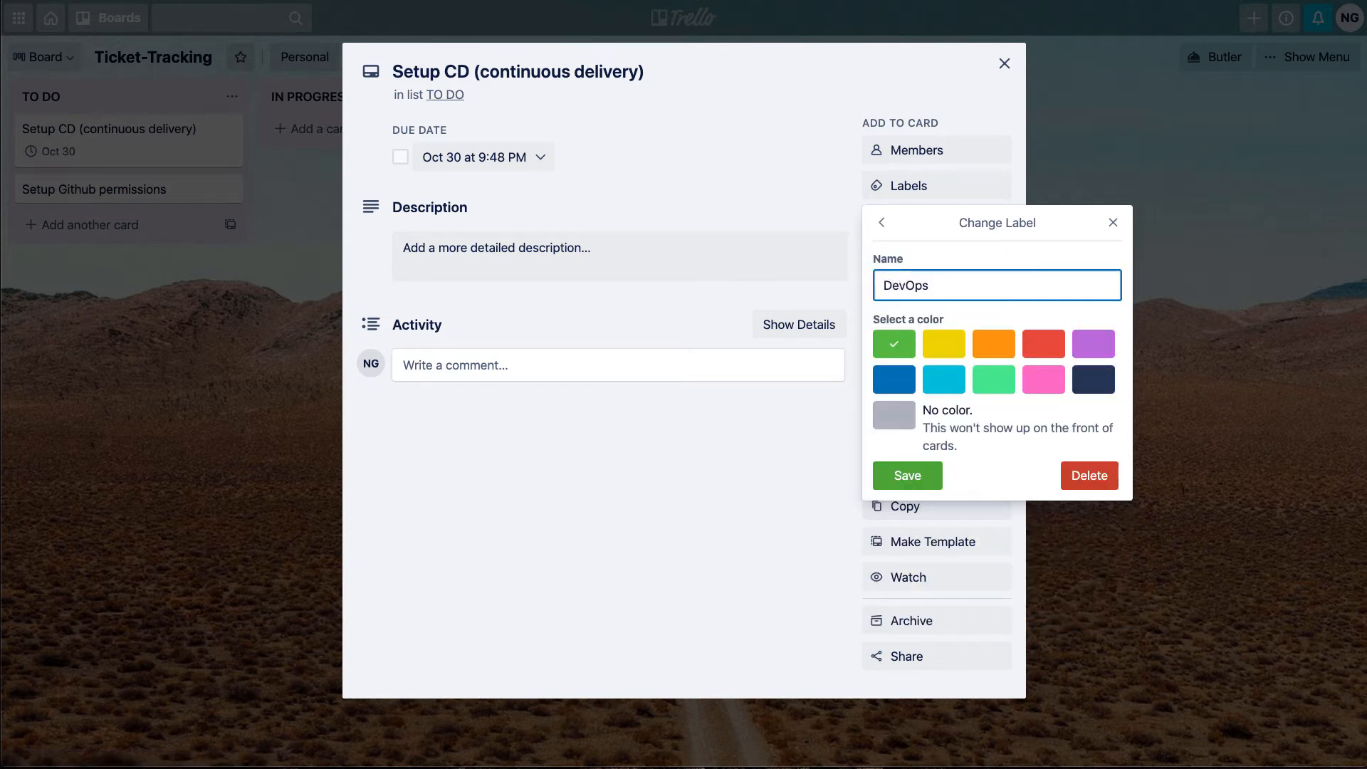
left_click(898, 477)
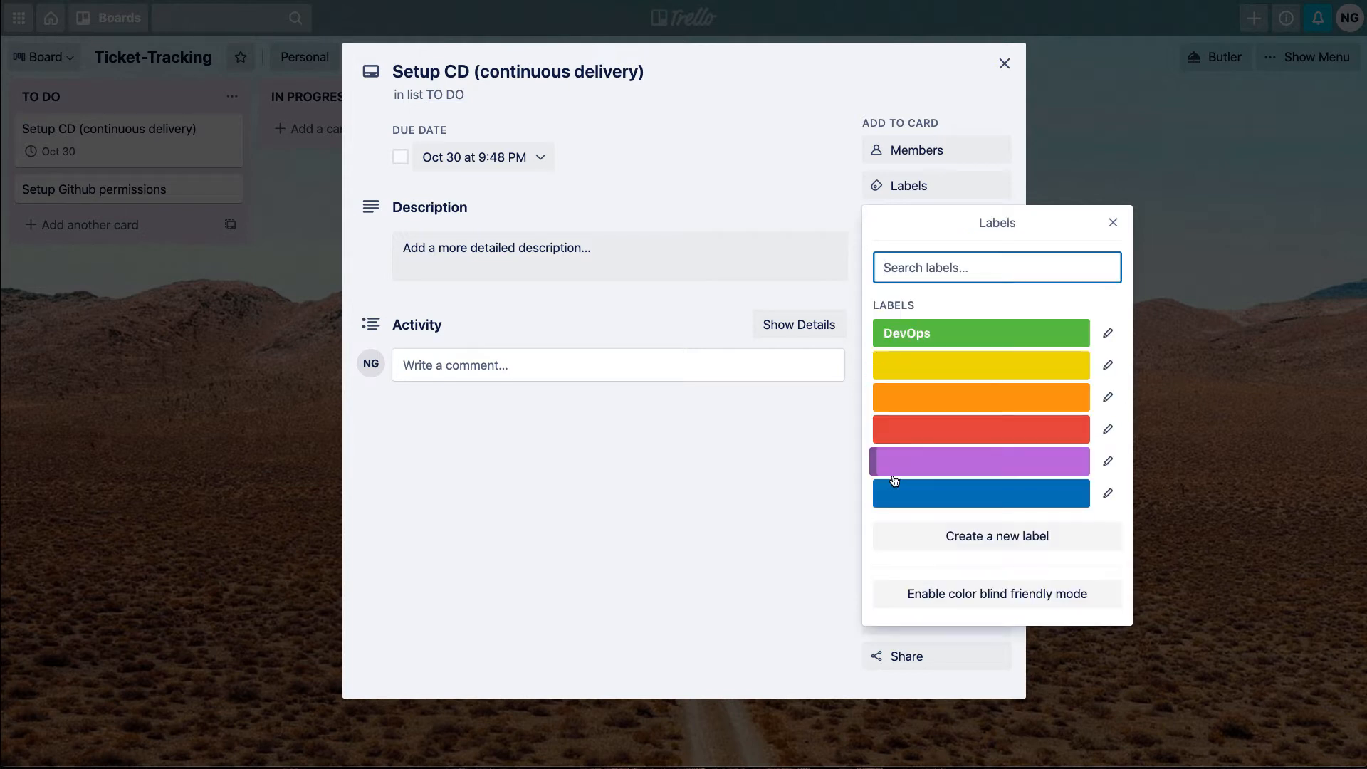
left_click(1113, 223)
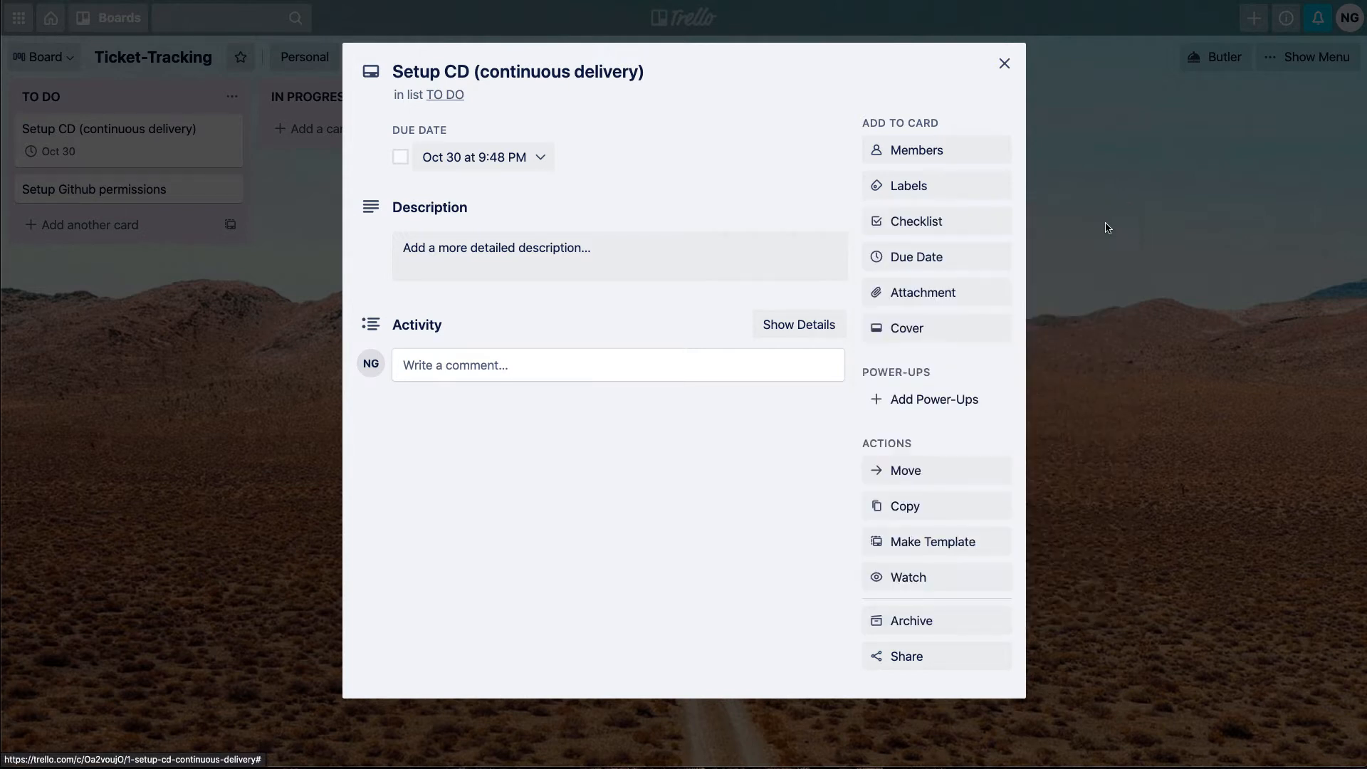
Save the heading-formatted description "### This is a tag" on the Setup CD card and close the card
left_click(460, 265)
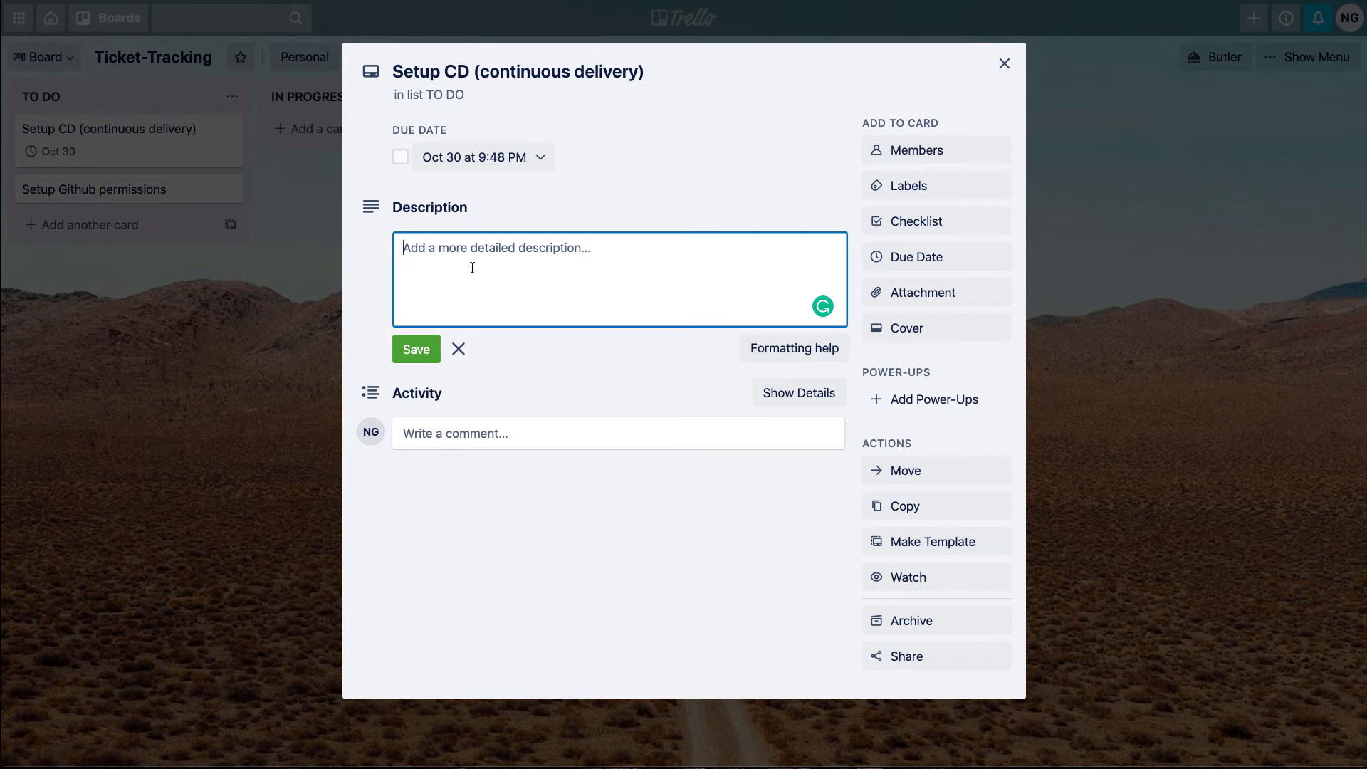
type("### Th")
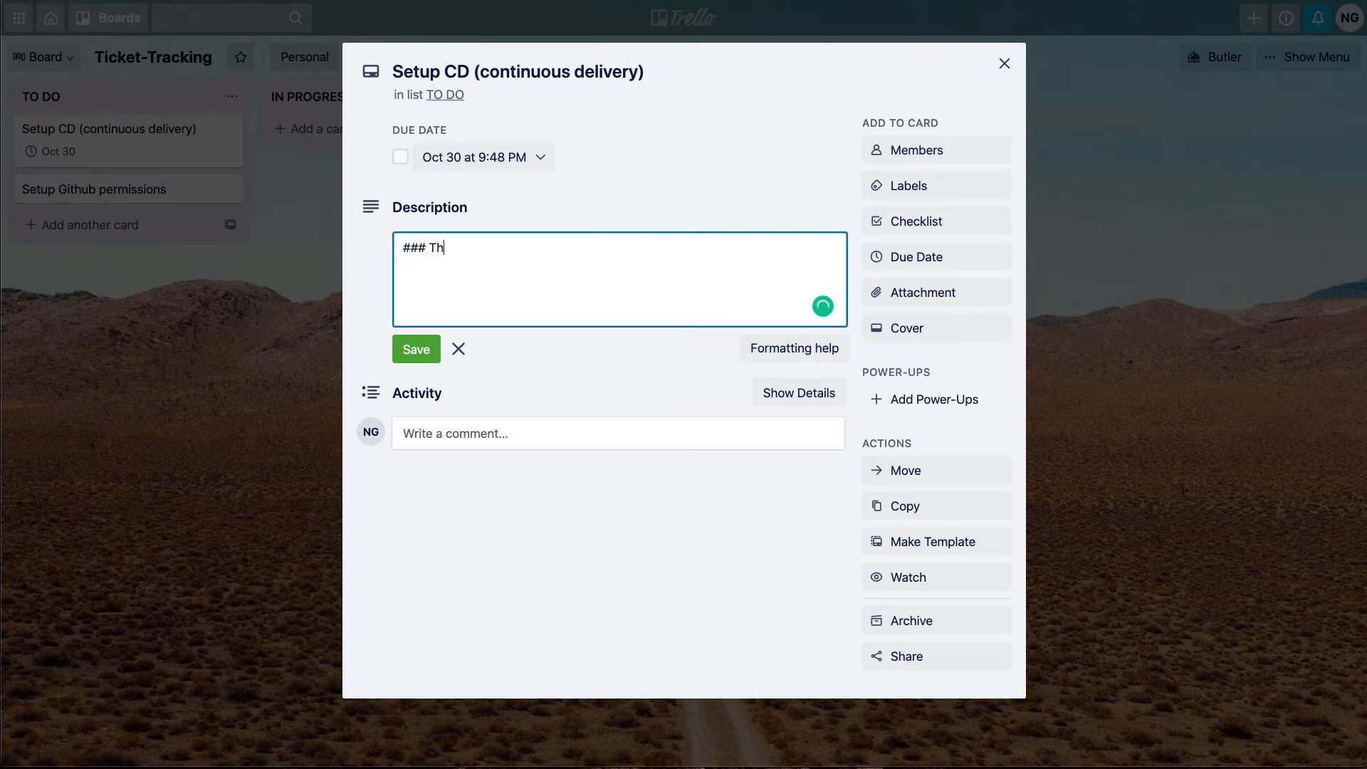
type("is is a tag")
left_click(407, 345)
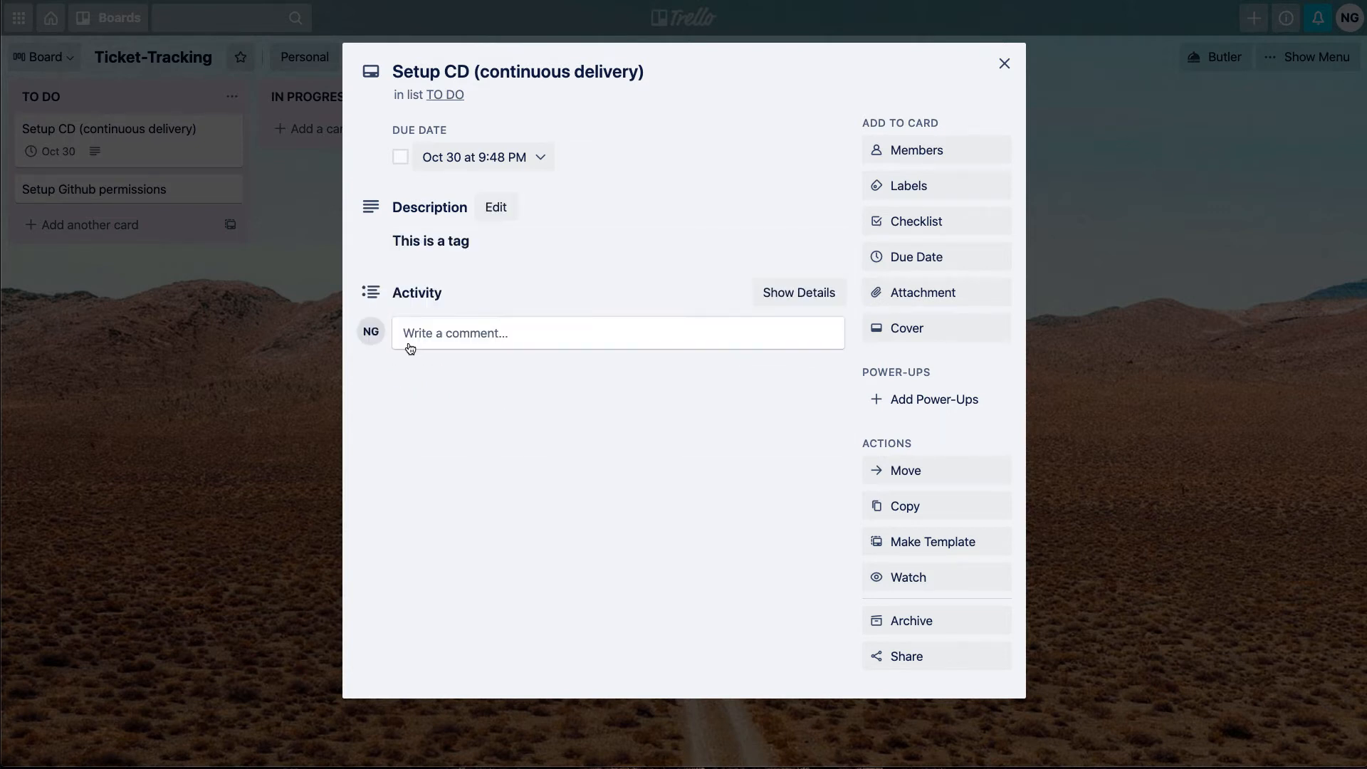
left_click(1005, 63)
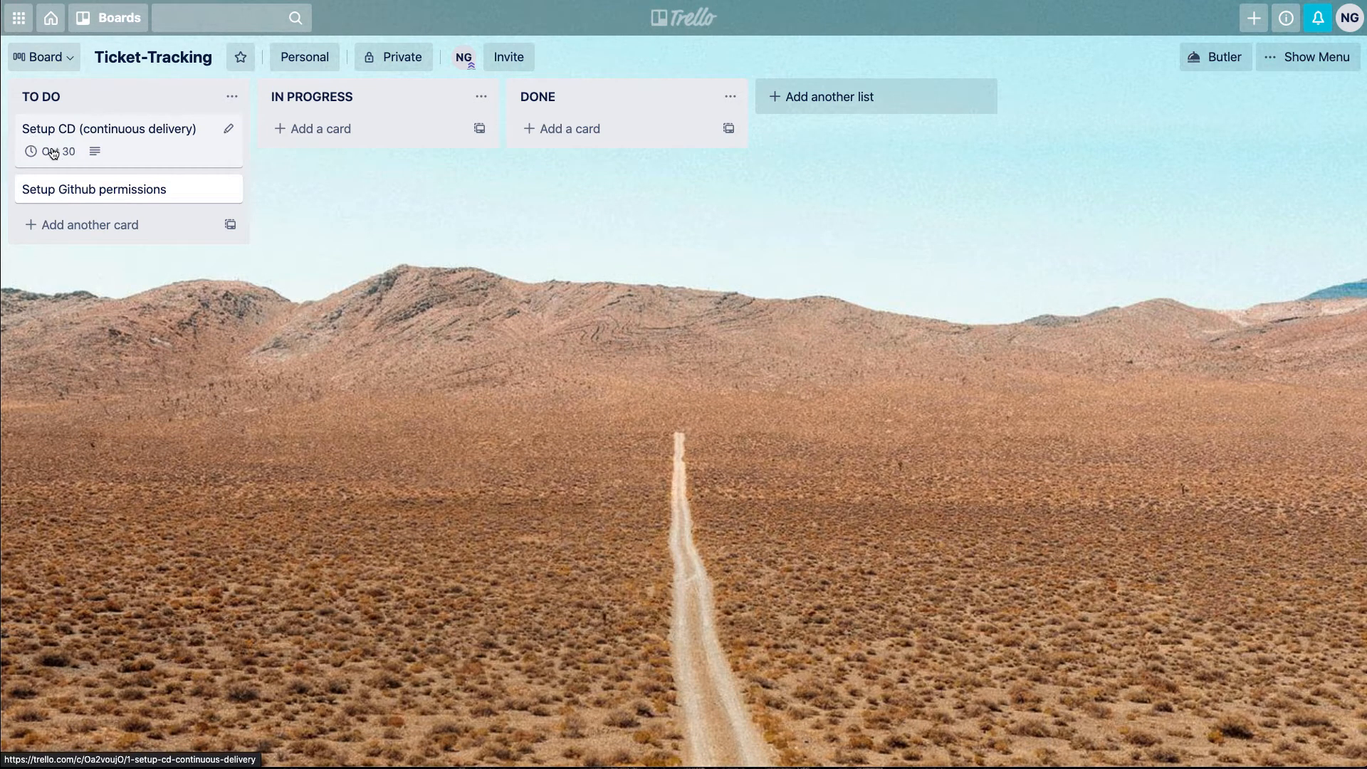
Move the "Setup CD (continuous delivery)" card to the IN PROGRESS list and apply the green DevOps label to it
left_click_drag(54, 153, 306, 149)
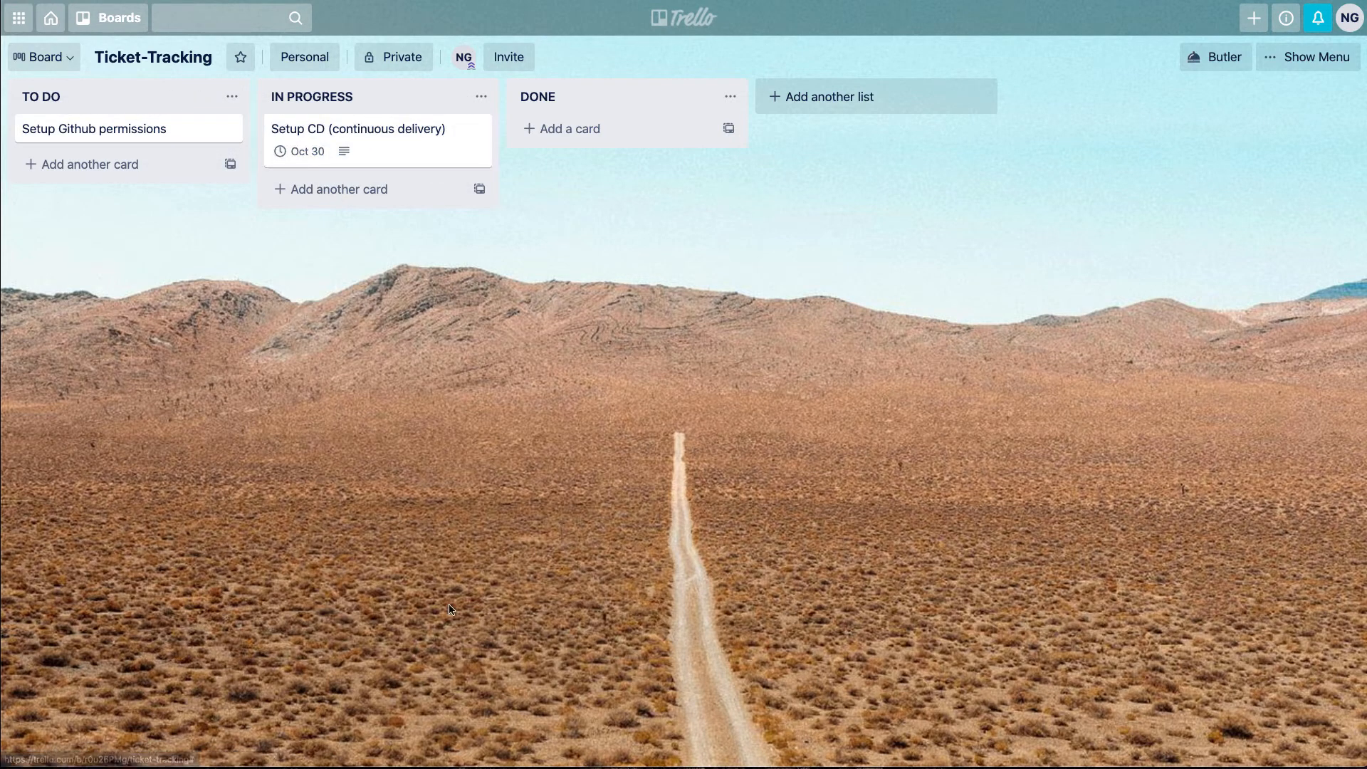
left_click(390, 152)
left_click(967, 197)
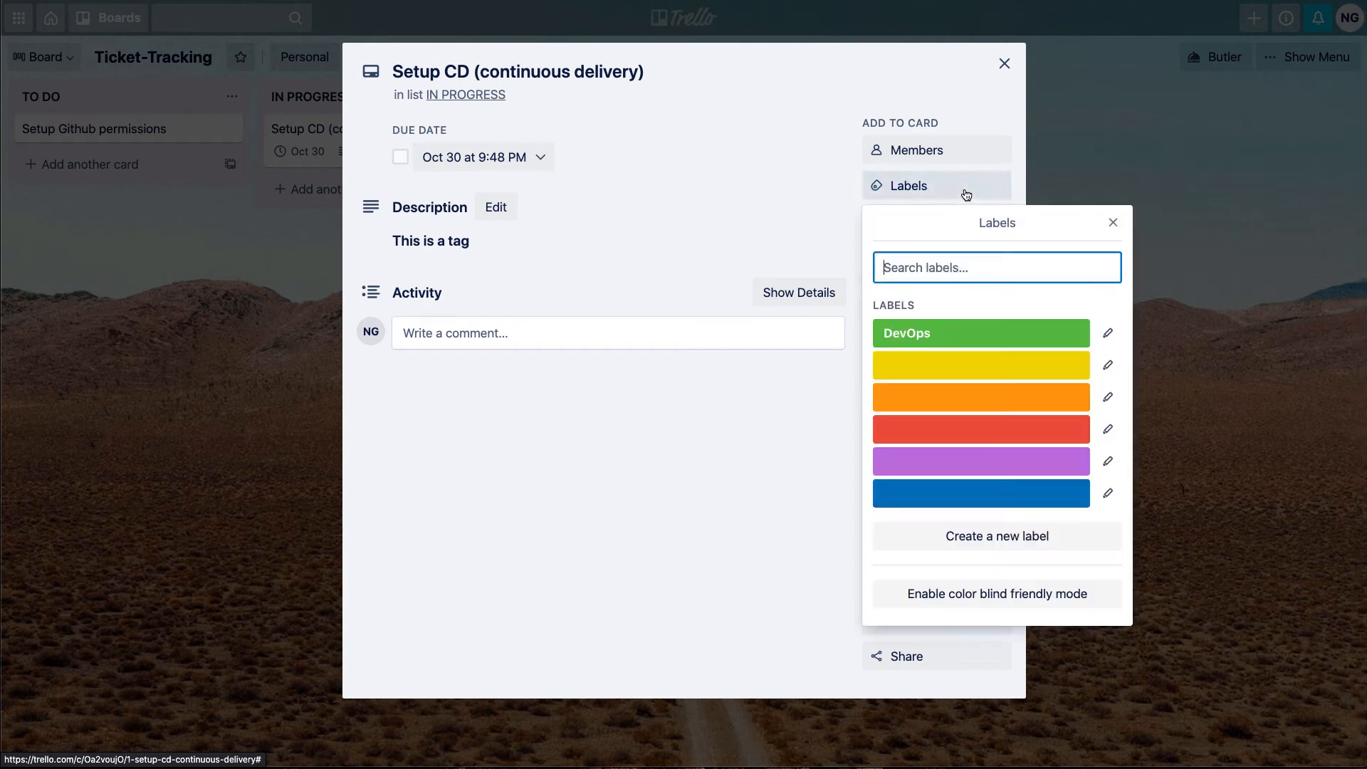
left_click(913, 329)
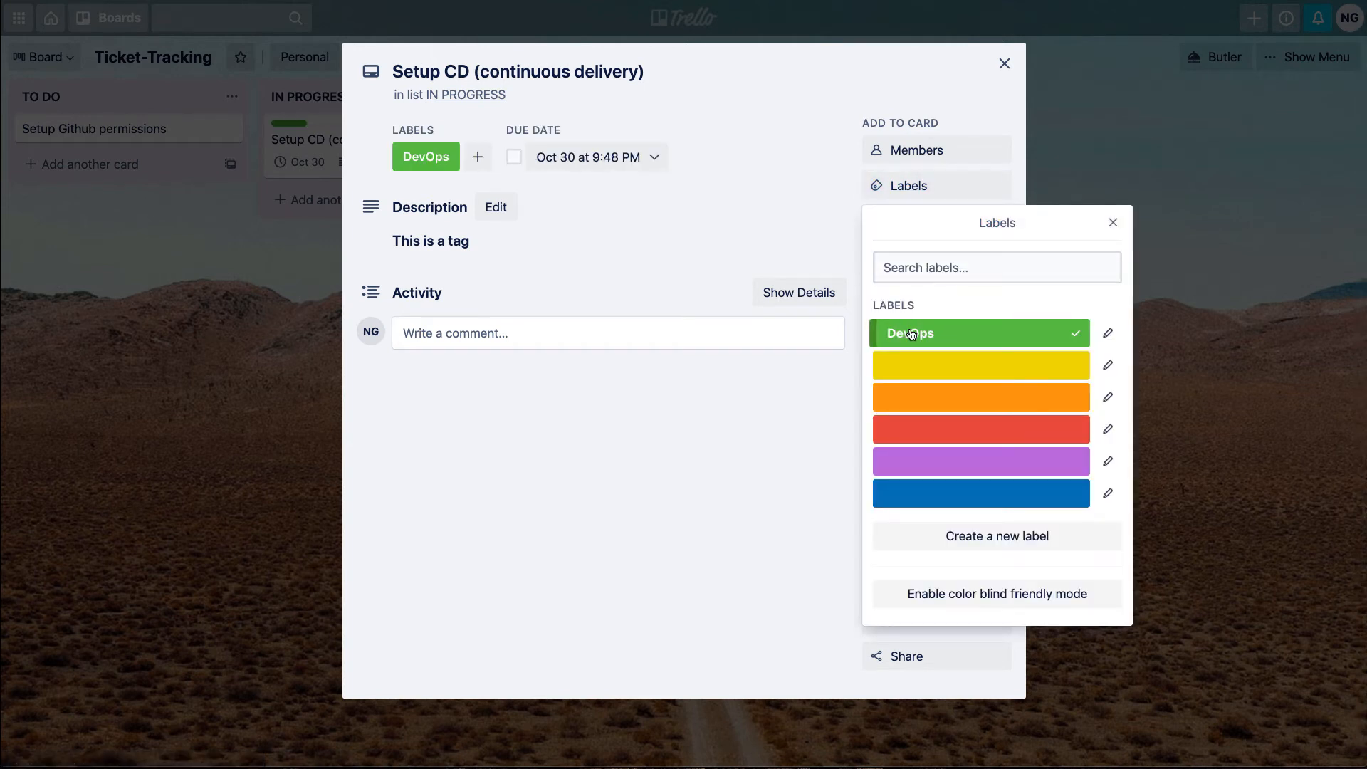
left_click(1112, 222)
left_click(1004, 63)
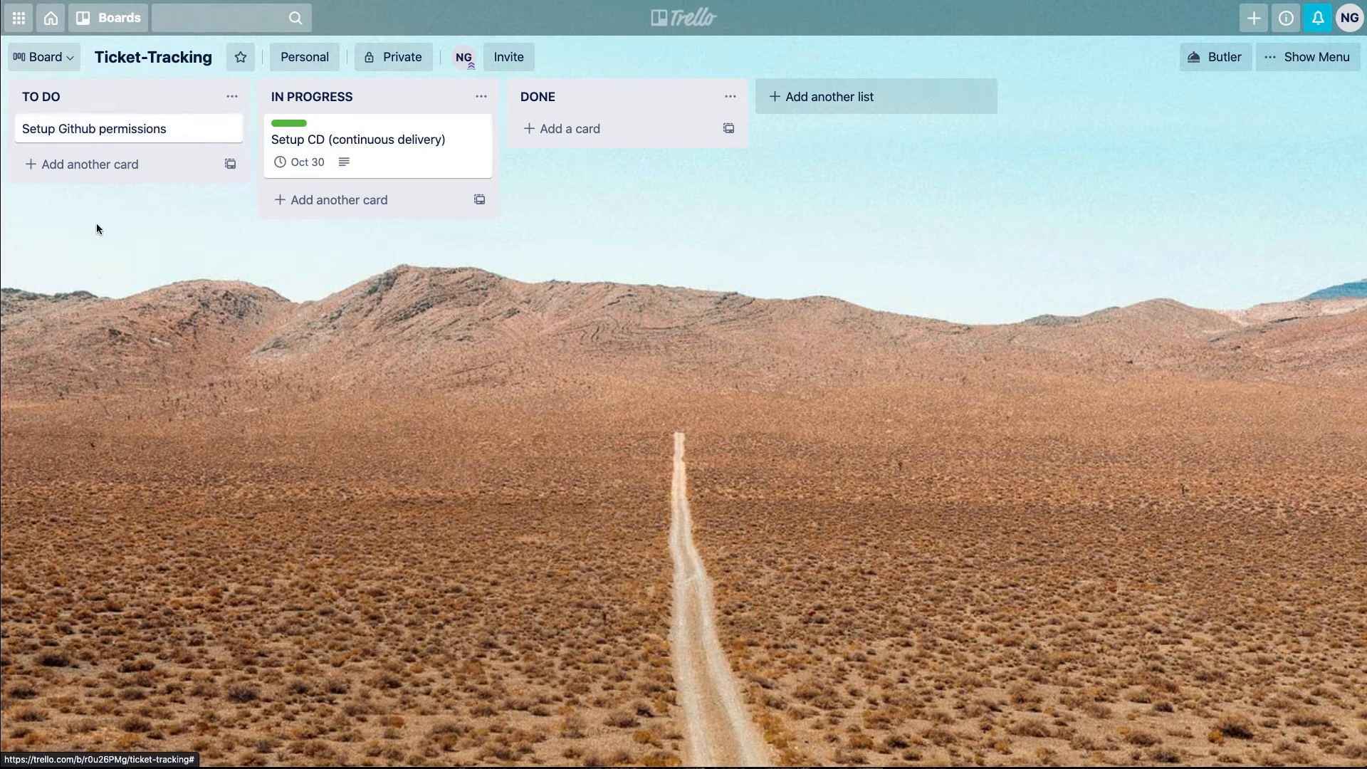
Add a card titled "Create Front-End" to the TO DO list
left_click(104, 170)
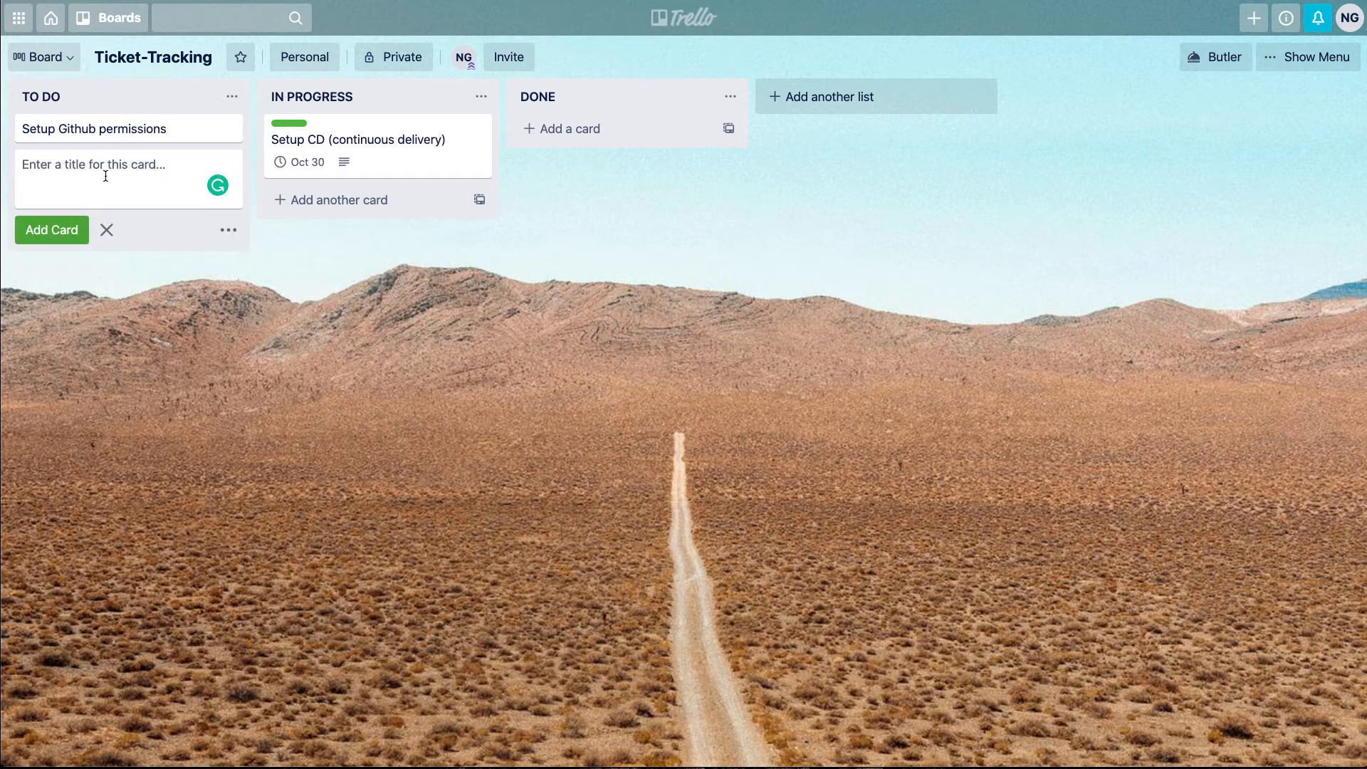
type("Create Front-End")
key("Return")
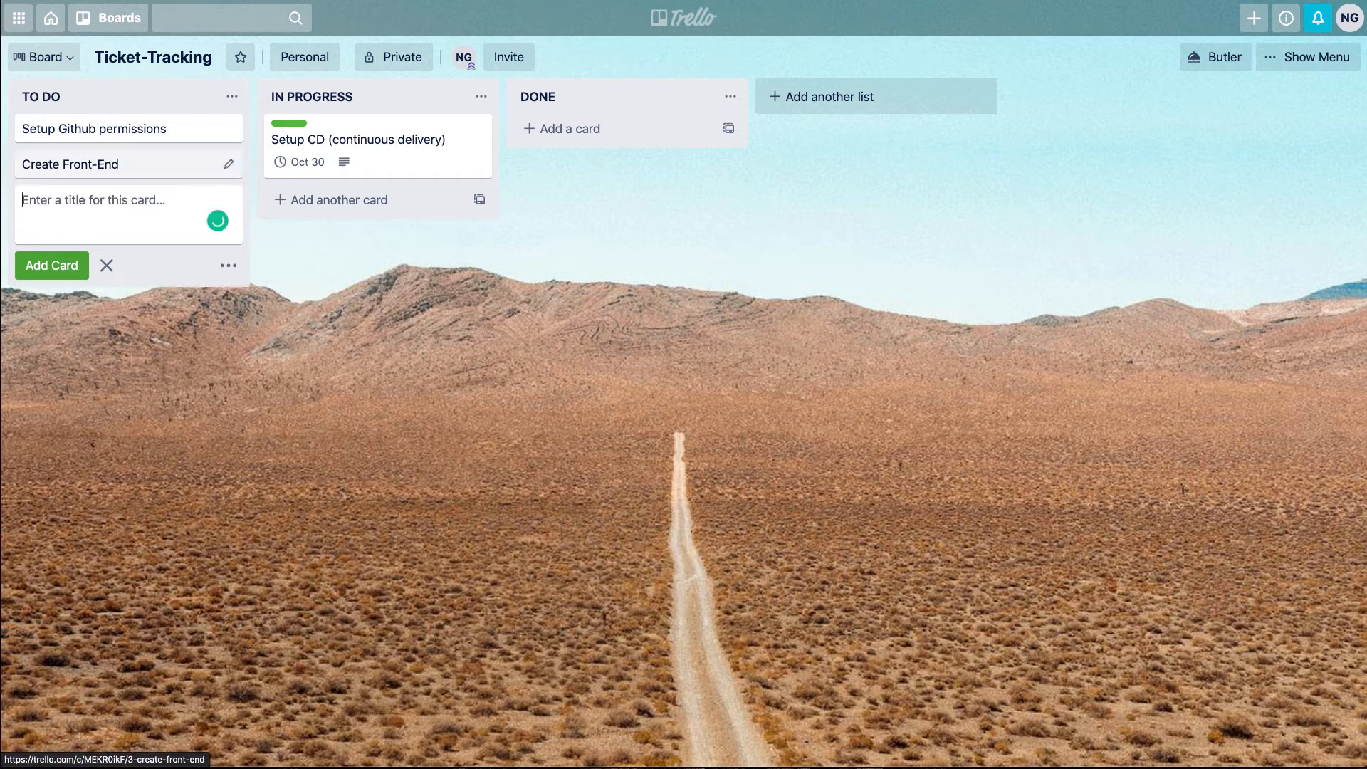
Name the yellow label Web from the "Create Front-End" card's label list
left_click(107, 165)
left_click(931, 189)
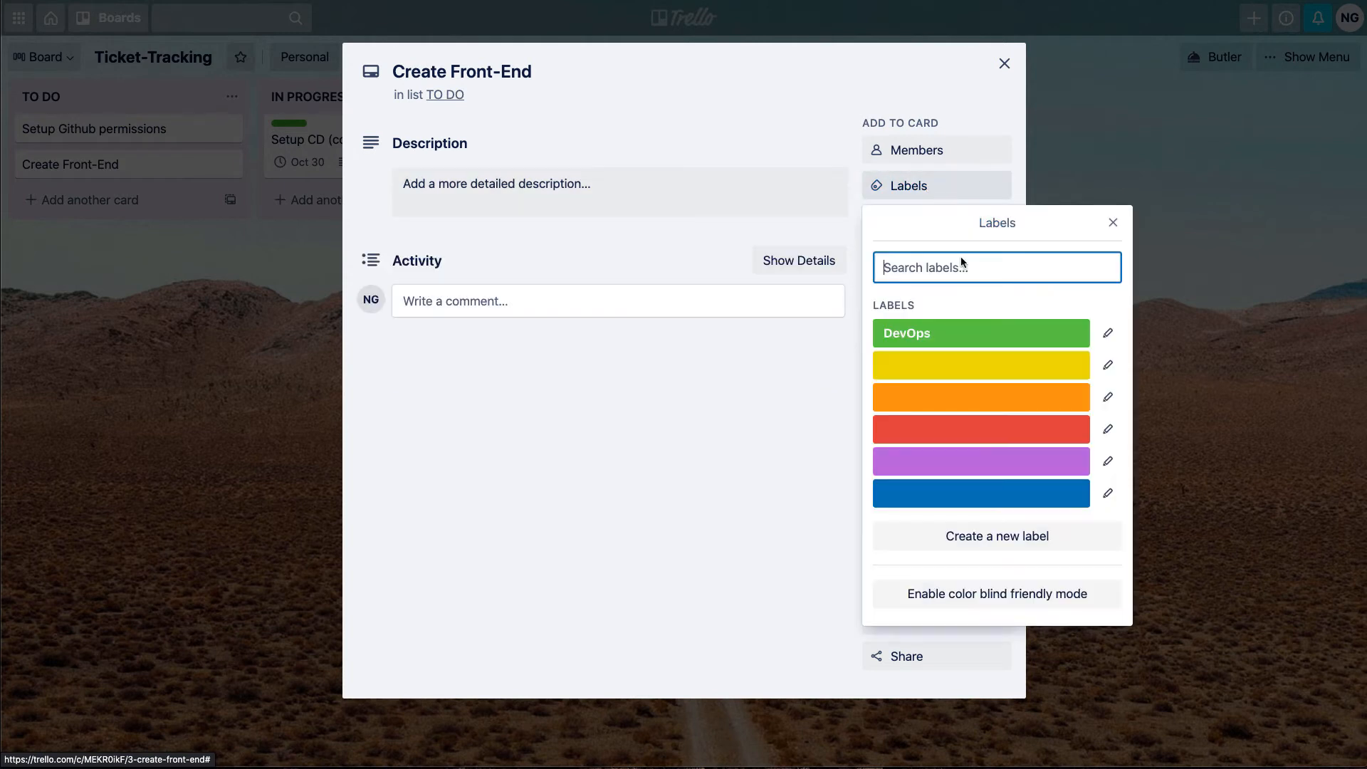
left_click(1107, 365)
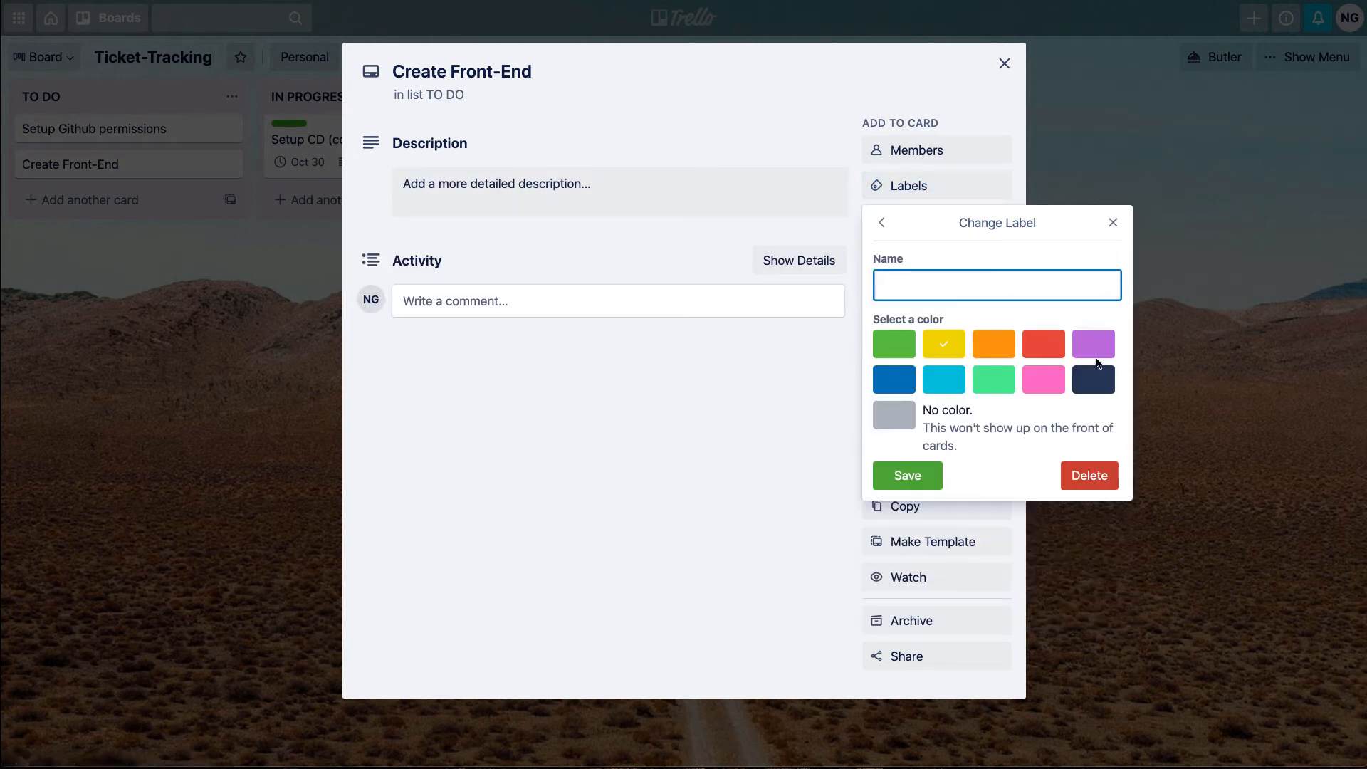
type("/F")
type("Web")
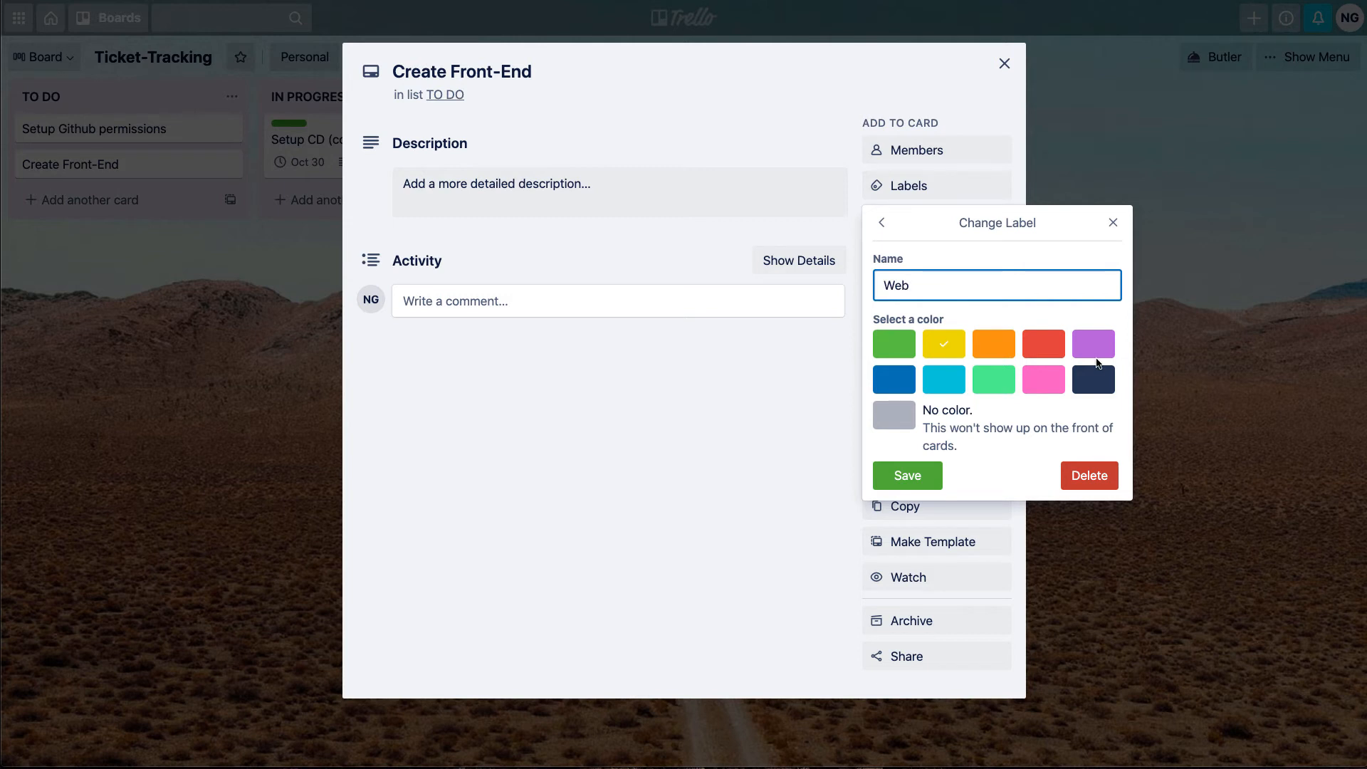
left_click(905, 476)
left_click(1113, 223)
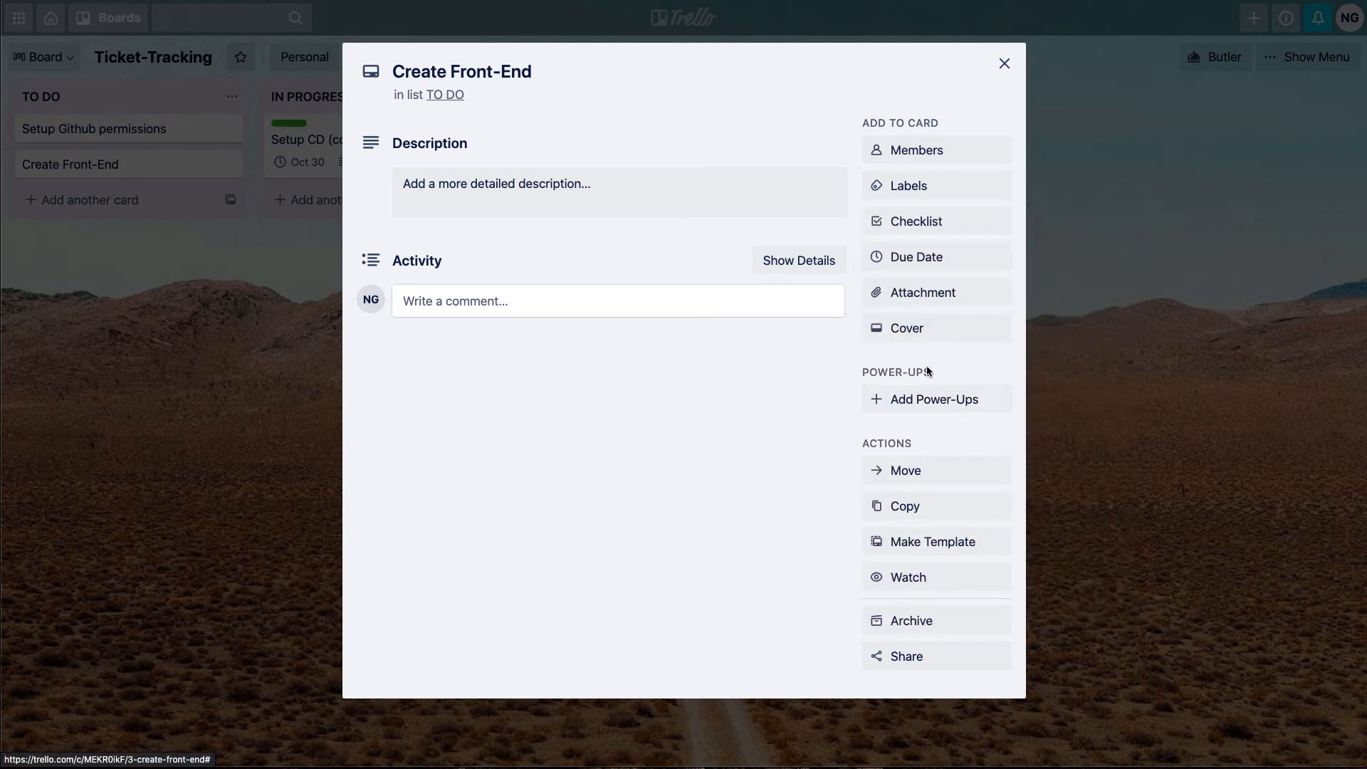
Set the due date of the "Create Front-End" card to 11/7/2020 and close the card
left_click(913, 255)
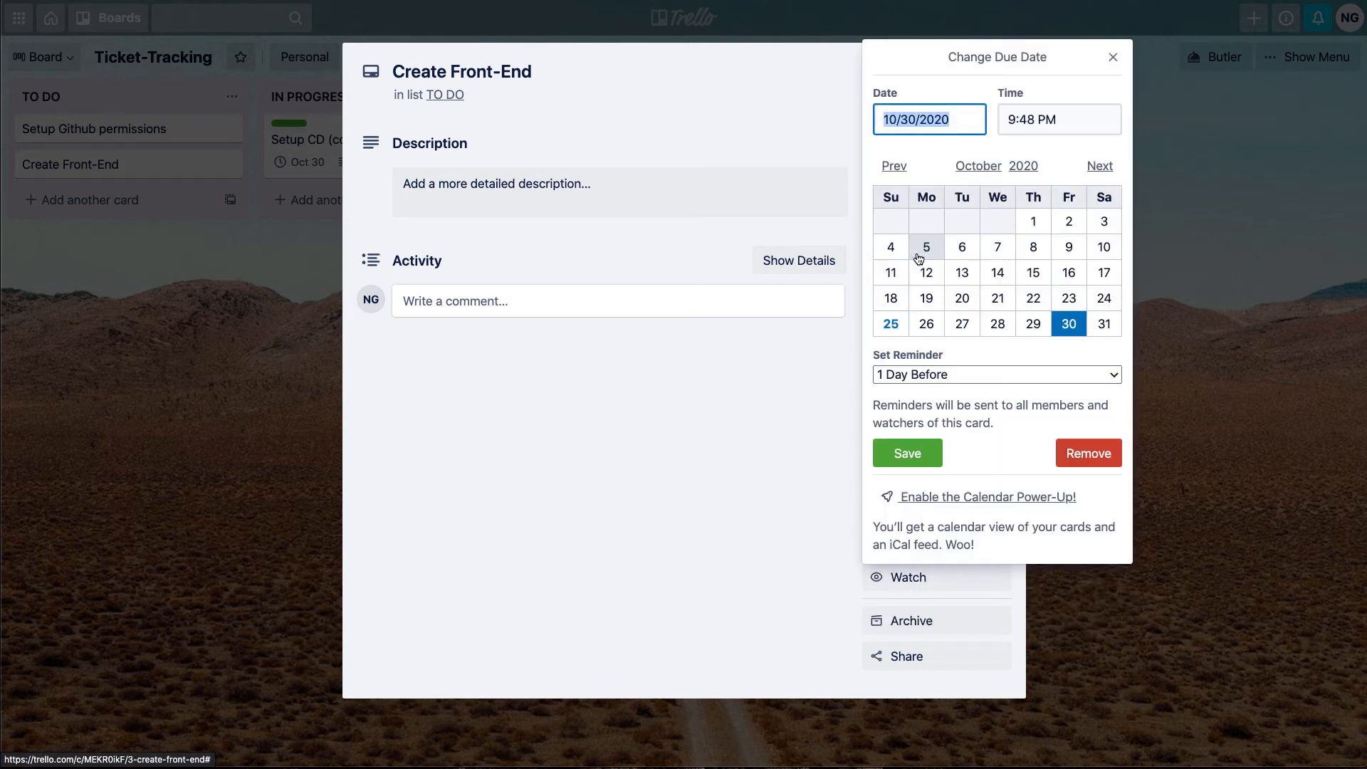
left_click(1100, 168)
left_click(1104, 222)
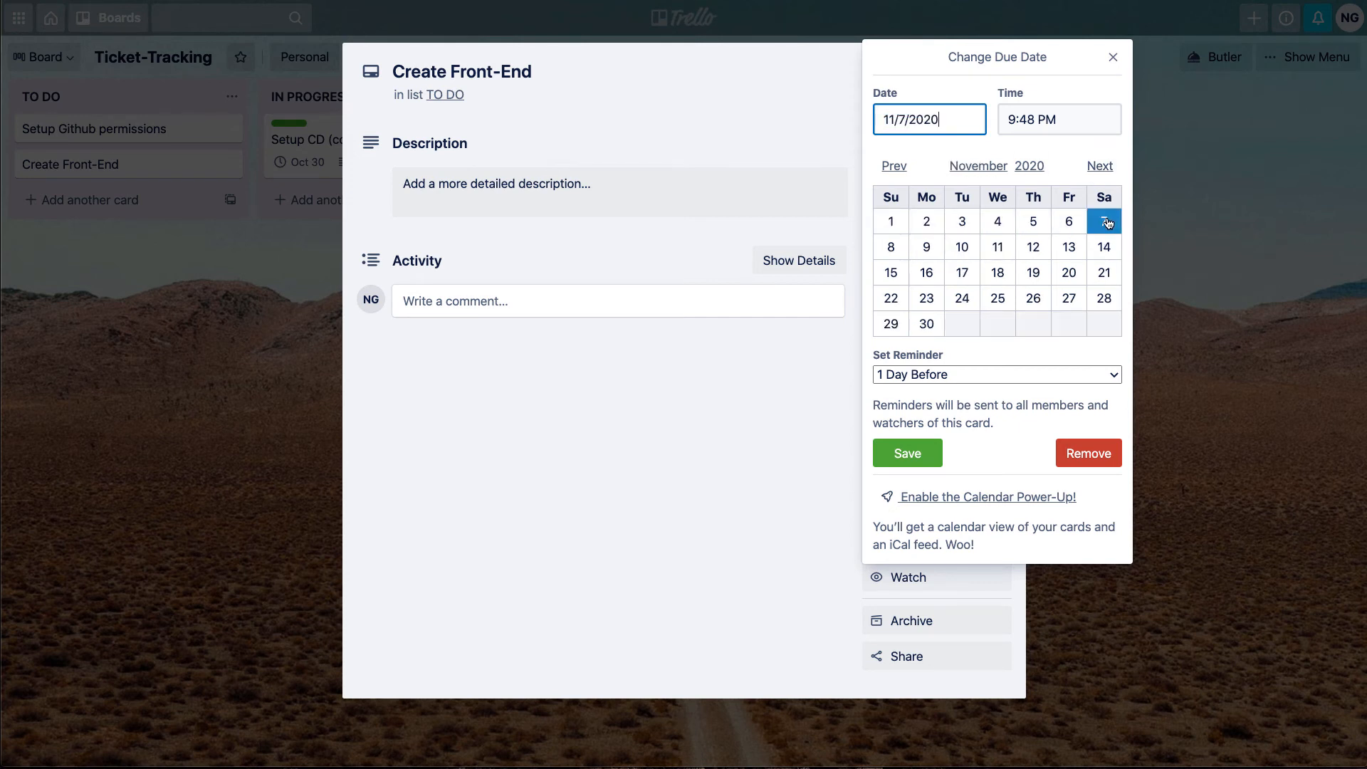
left_click(913, 468)
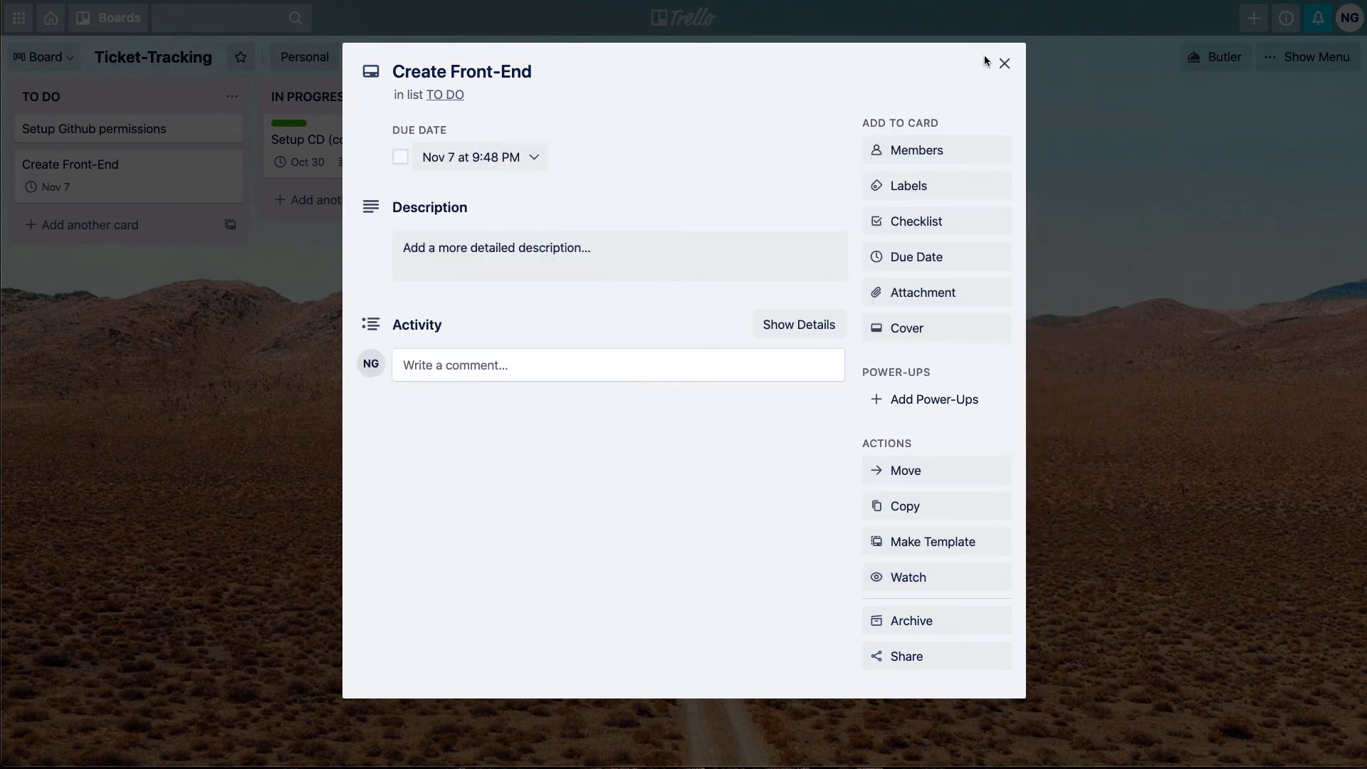
left_click(1006, 63)
Apply the yellow Web label to the "Create Front-End" card and close the card
left_click(101, 174)
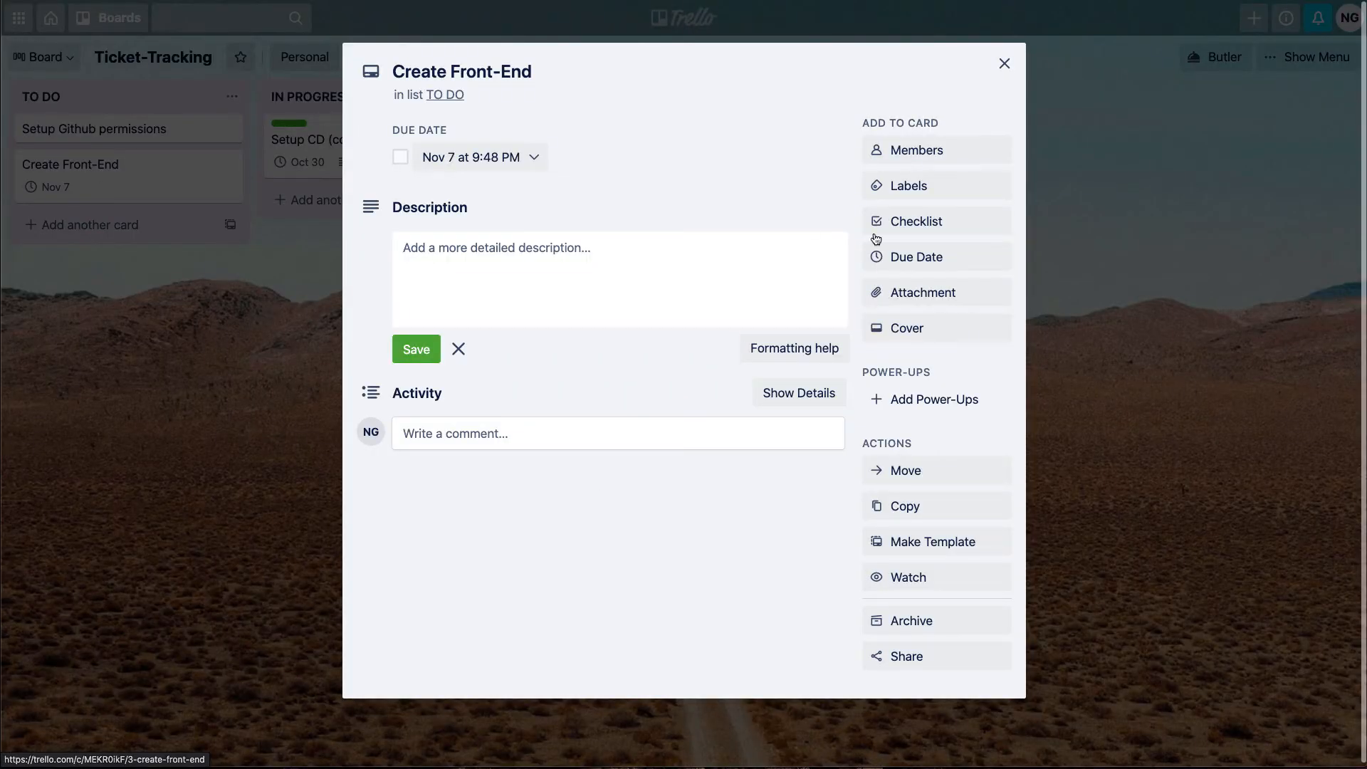
left_click(911, 188)
left_click(912, 370)
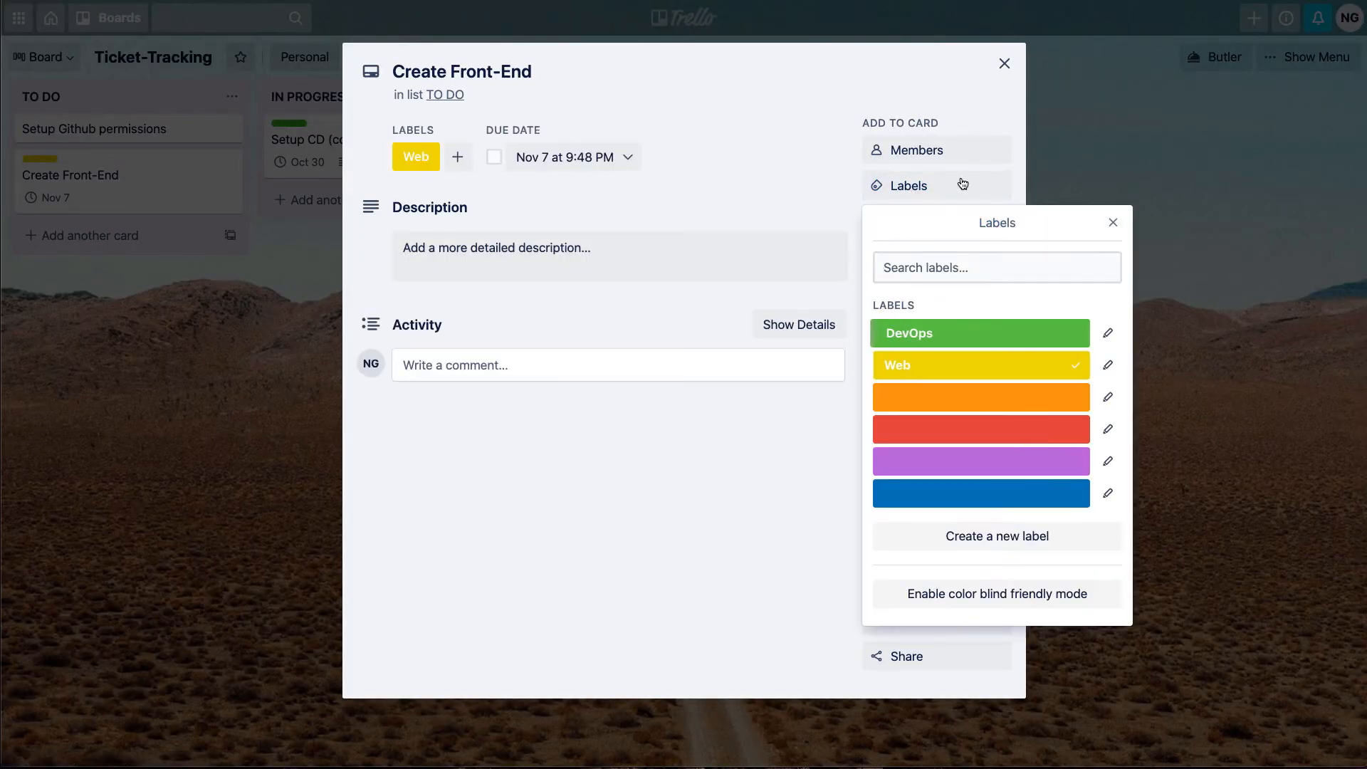
left_click(1005, 64)
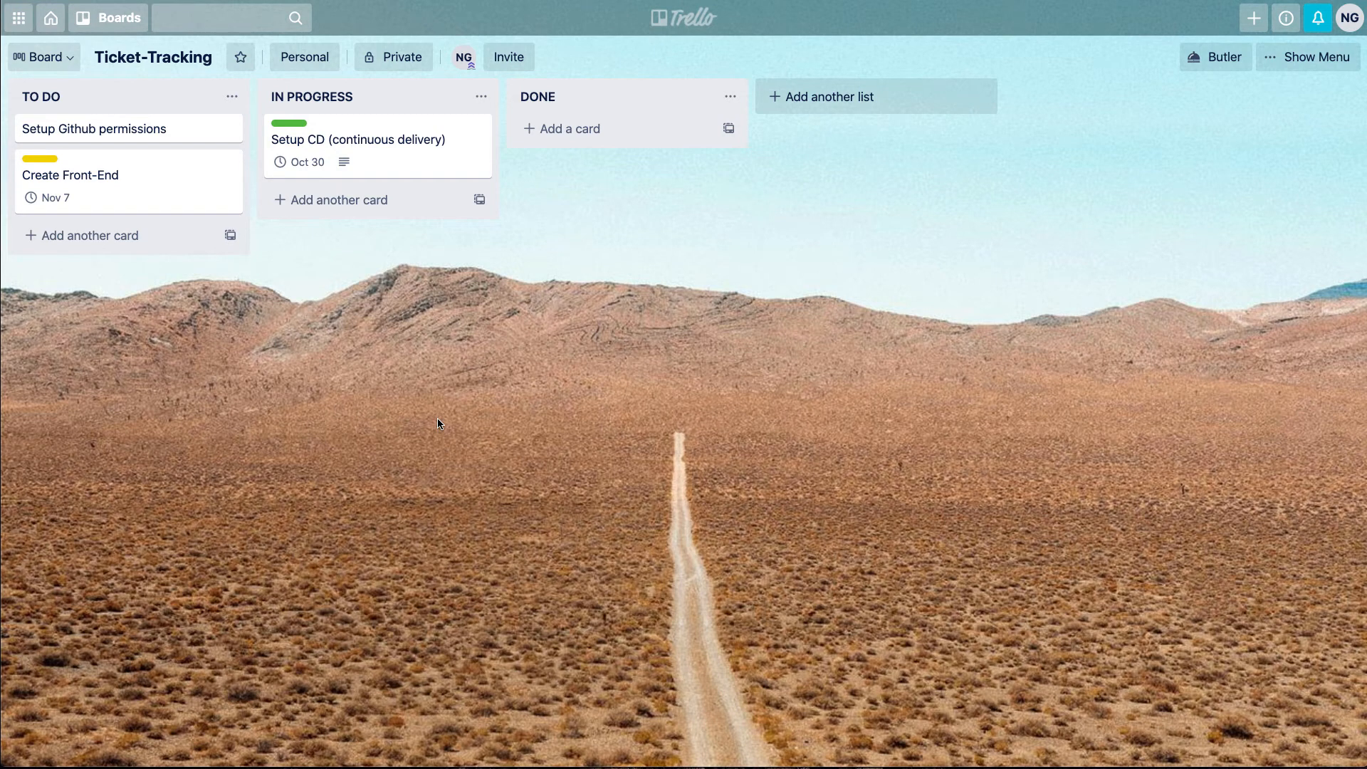
Assign the listed board member to the "Setup CD (continuous delivery)" card and close the card
left_click(367, 169)
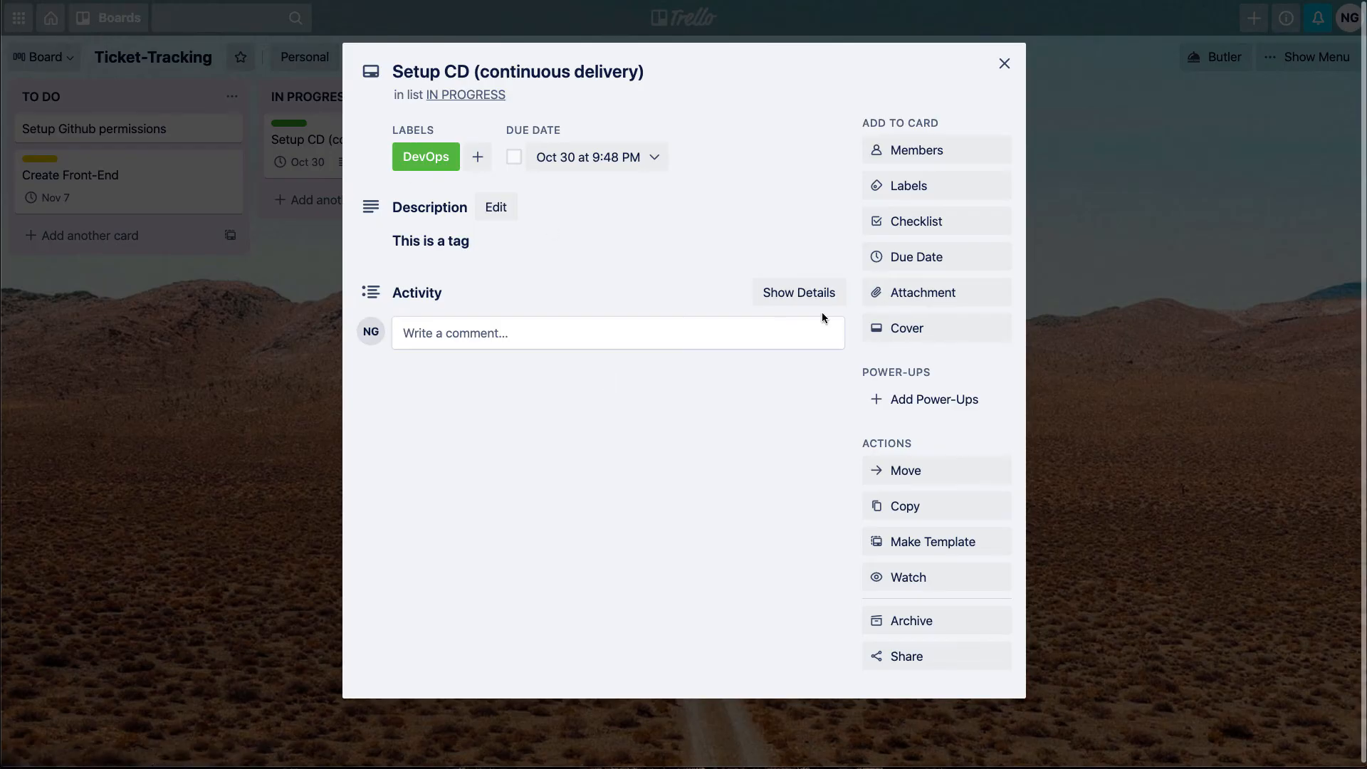
left_click(916, 150)
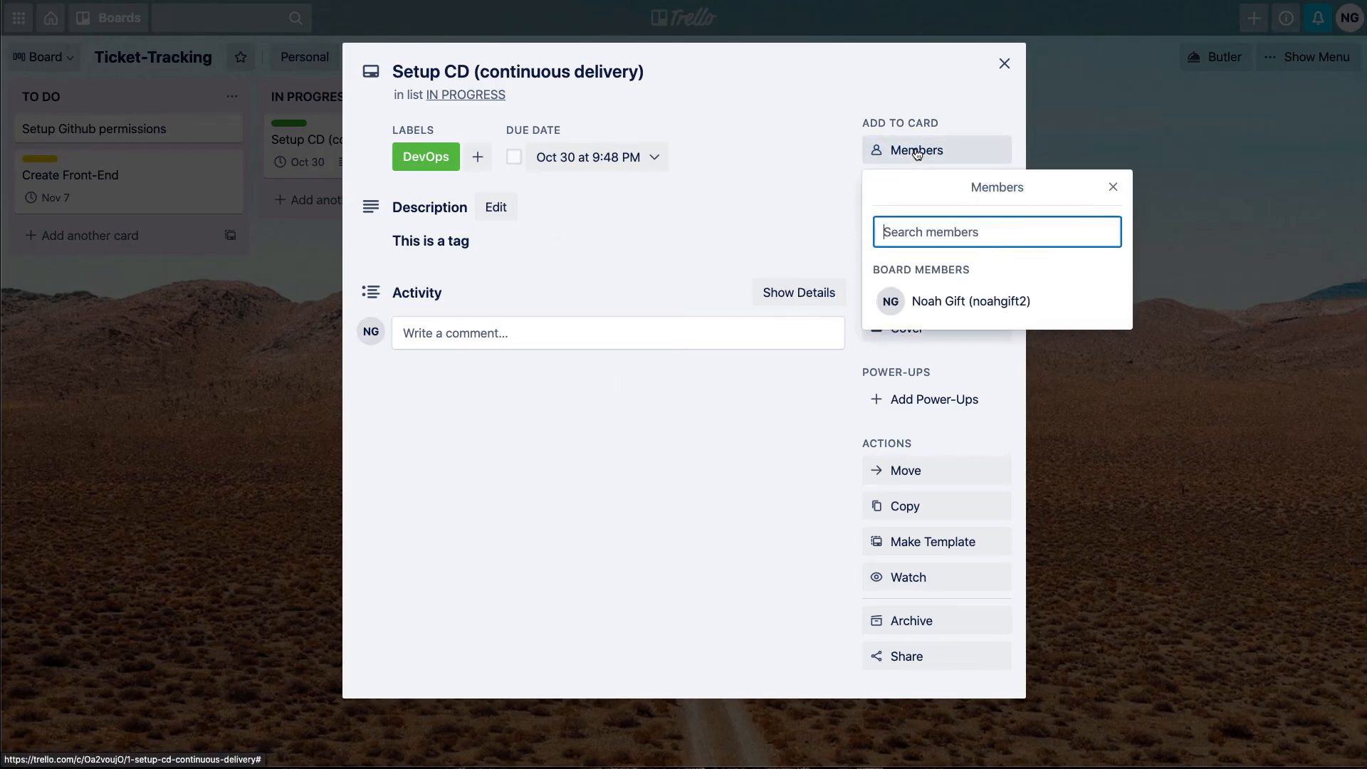
left_click(926, 302)
left_click(1004, 63)
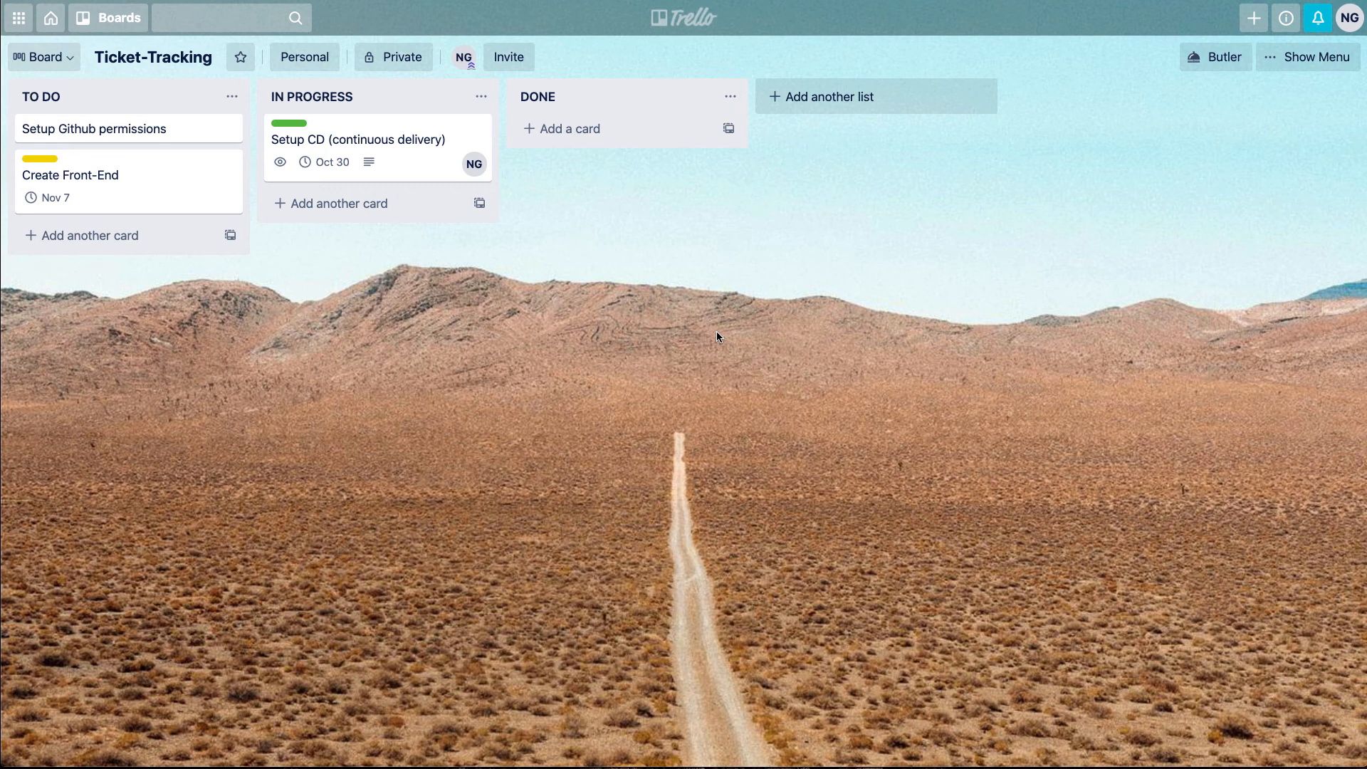
Move the "Setup CD (continuous delivery)" card to the DONE list and archive it
left_click_drag(345, 124, 594, 125)
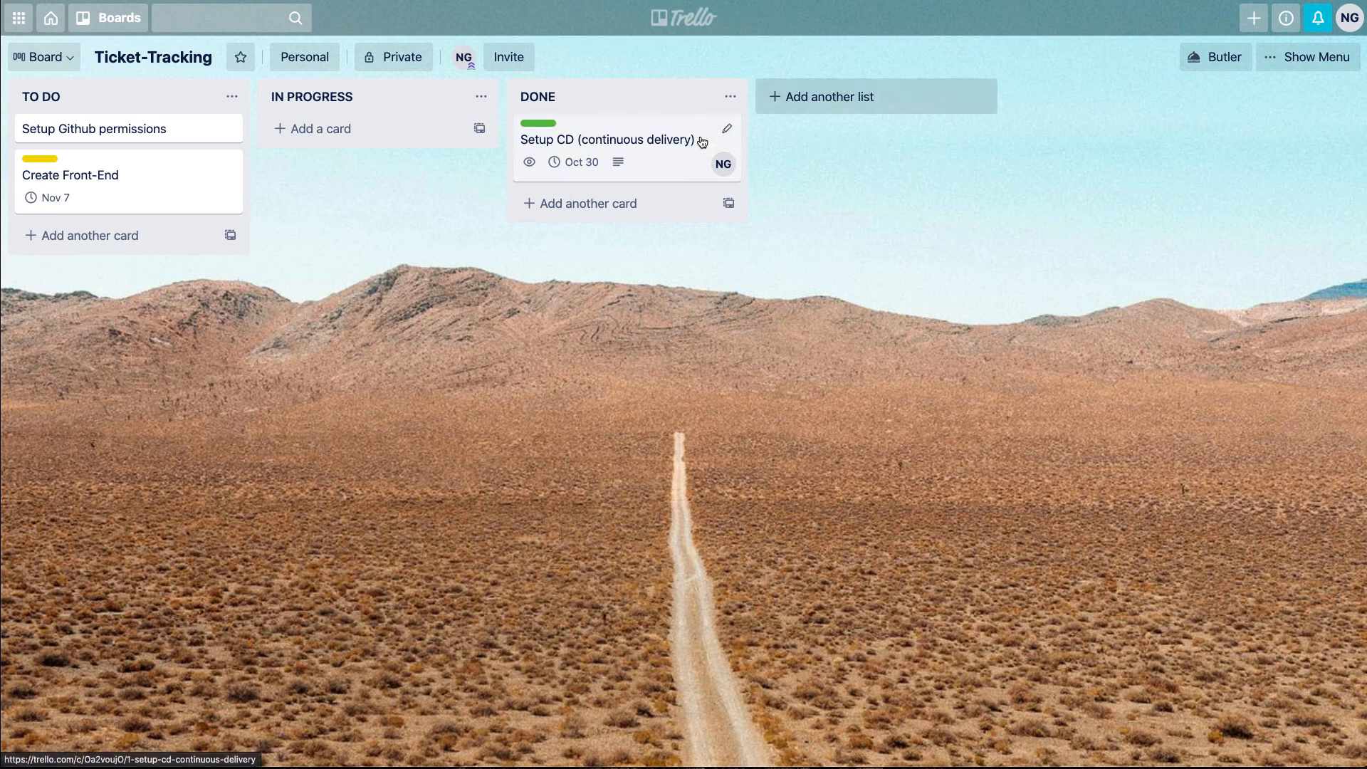
right_click(680, 122)
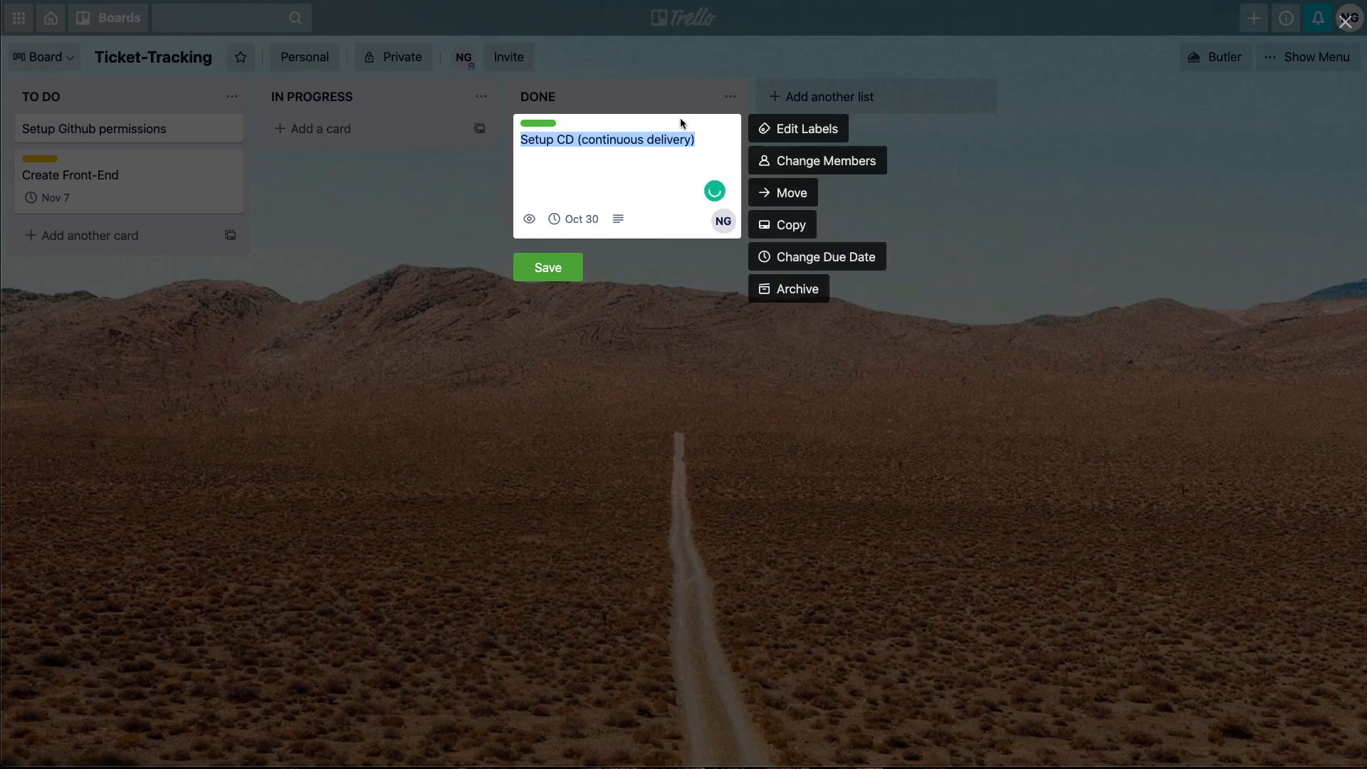
left_click(792, 287)
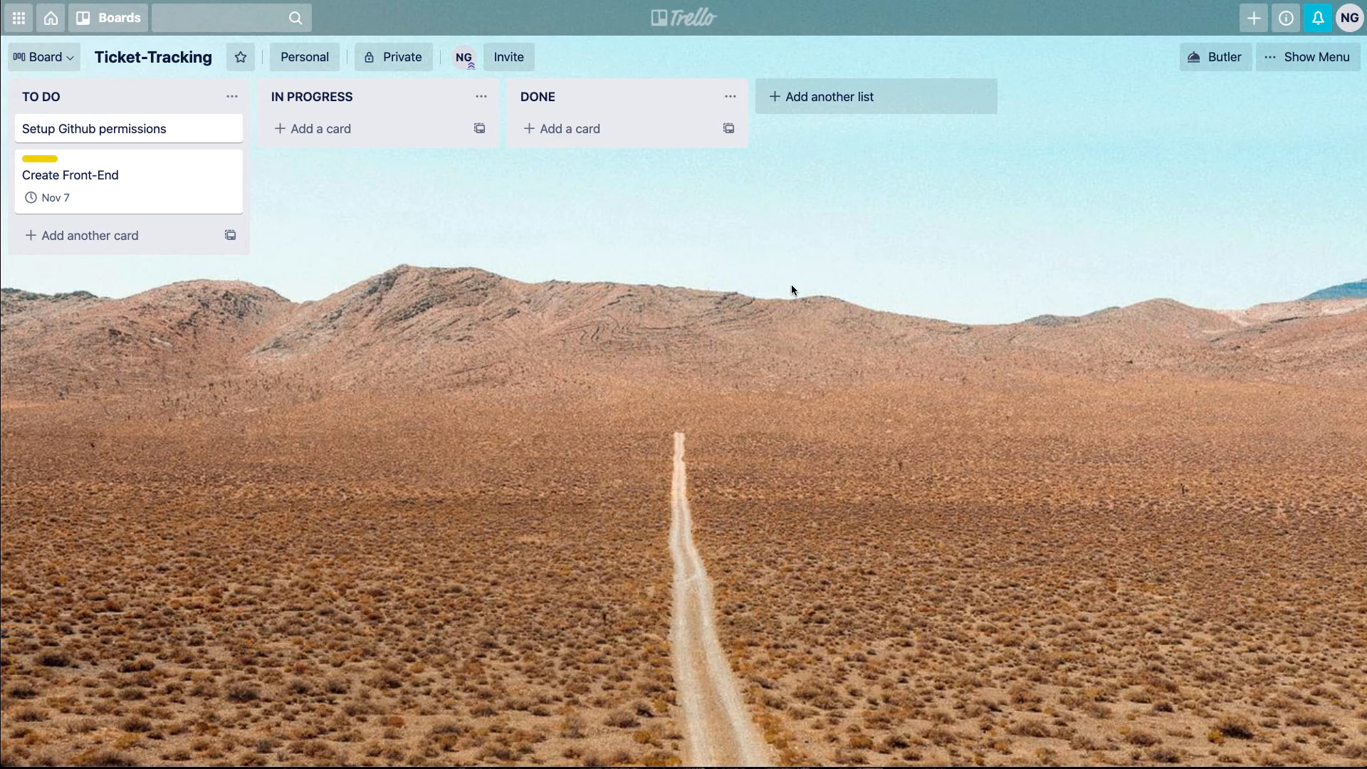